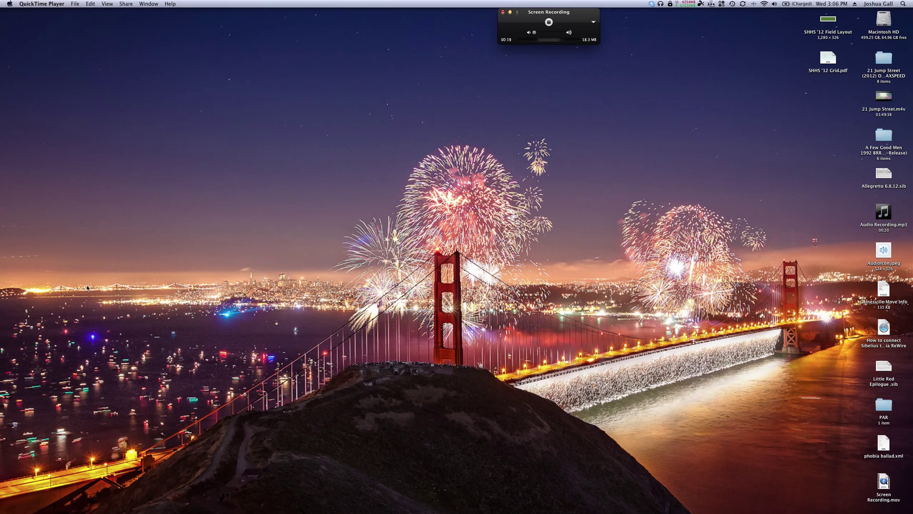
# Find Logic Pro with a system search and launch it
pyautogui.press('super+space')
pyautogui.write('logi')
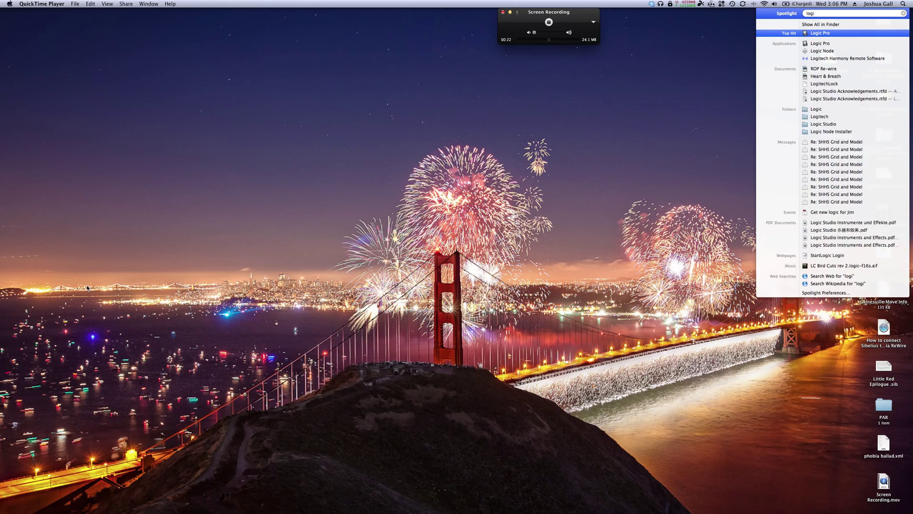
pyautogui.press('Return')
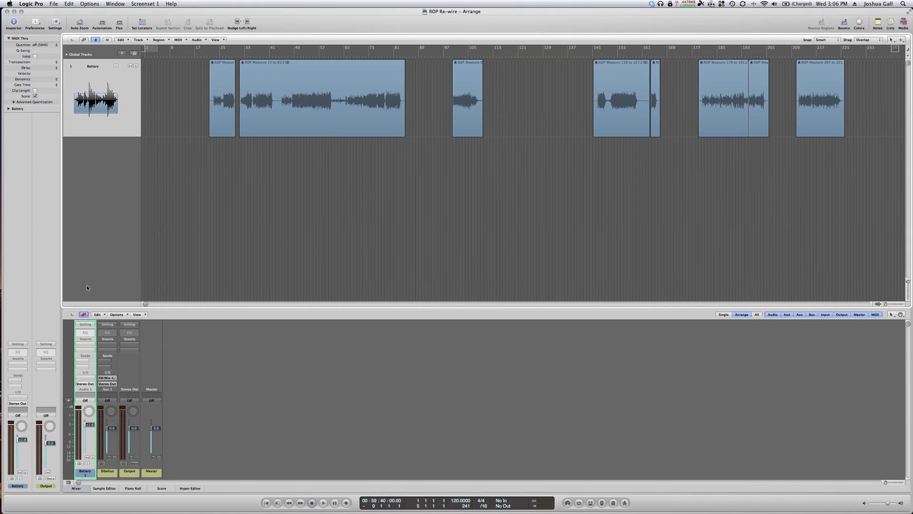
# Switch to Finder and check the 32-bit mode option in the file info of Logic Pro in the Applications folder
pyautogui.press('super+Tab')
pyautogui.press('super+Tab')
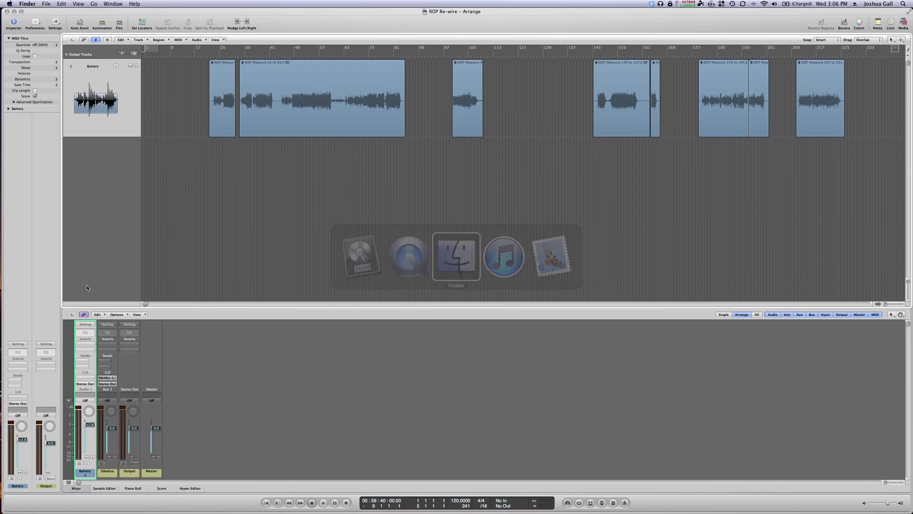
pyautogui.press('super+n')
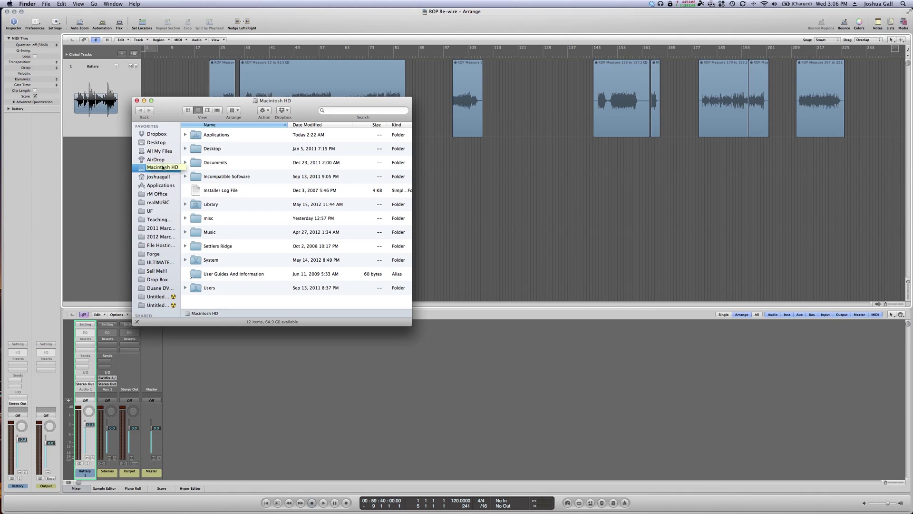
pyautogui.click(161, 186)
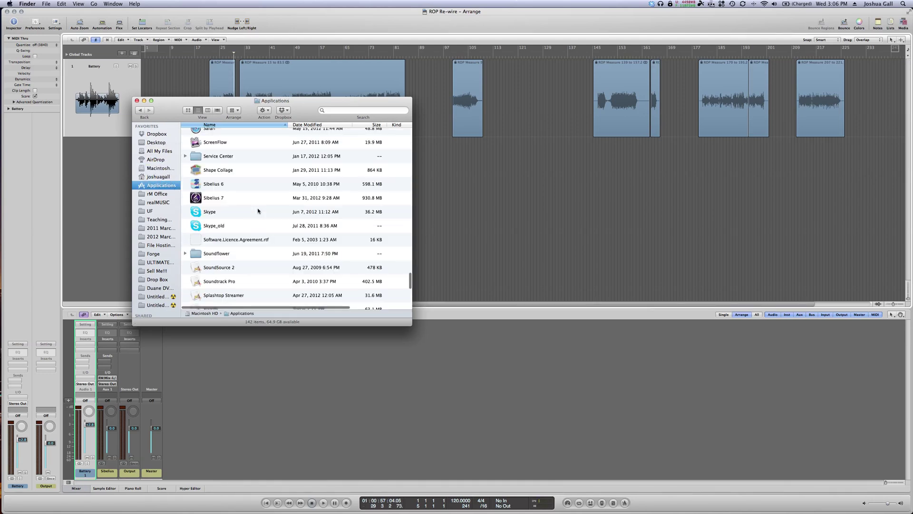
pyautogui.write('logic')
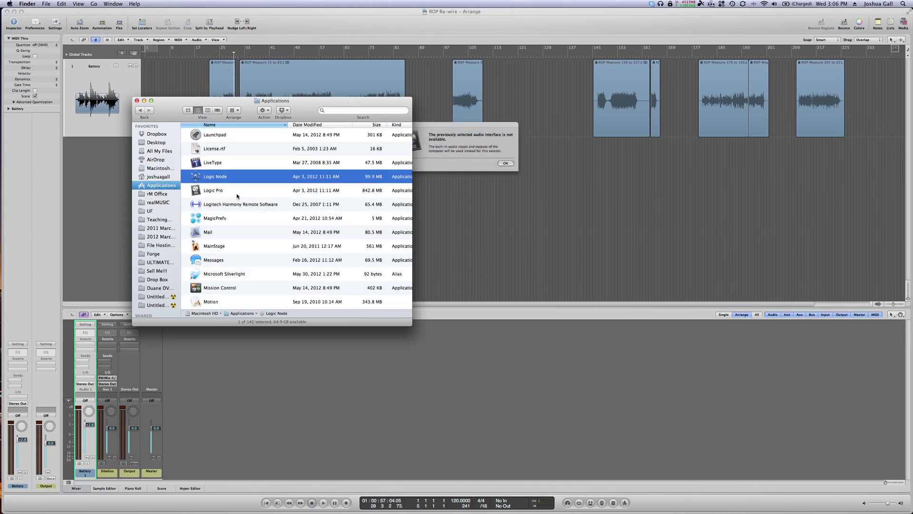
pyautogui.click(237, 196)
pyautogui.press('super+i')
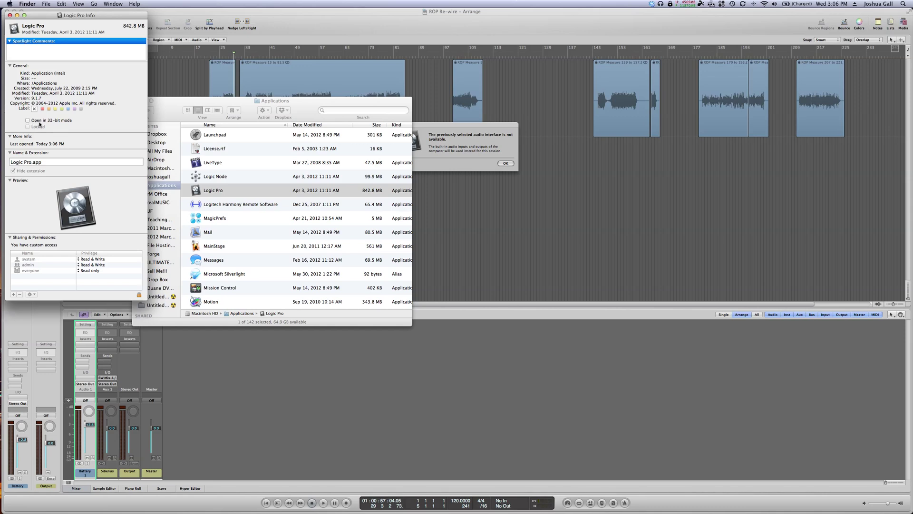
pyautogui.press('super+w')
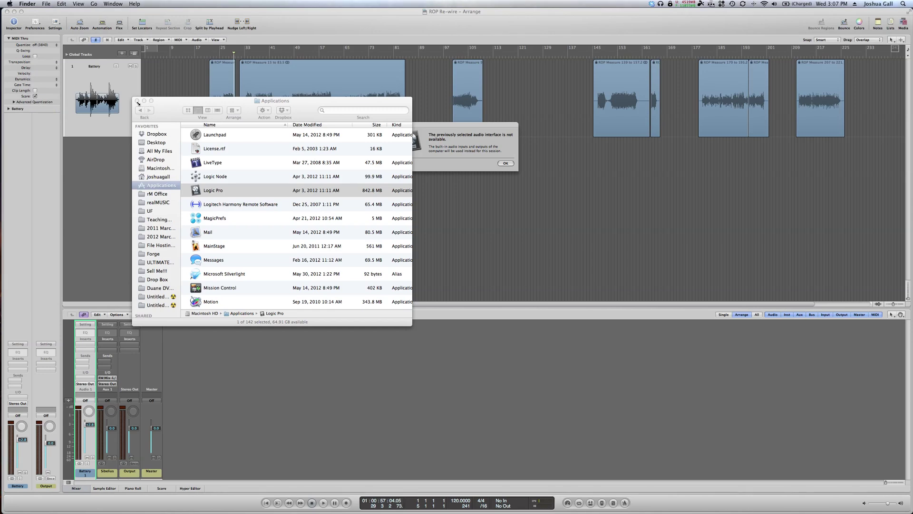
pyautogui.click(137, 101)
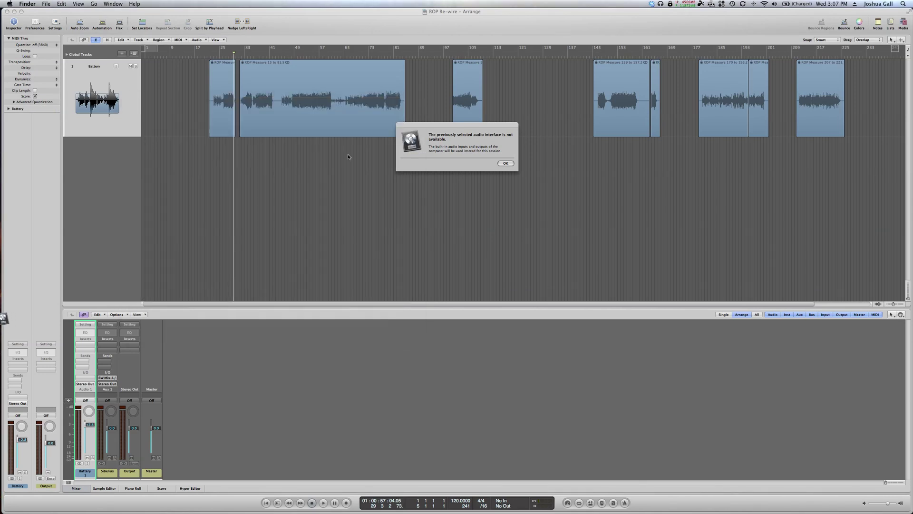
# Dismiss the audio interface alert in Logic Pro and close the ROP Re-wire project
pyautogui.click(512, 164)
pyautogui.click(511, 164)
pyautogui.press('super+s')
pyautogui.click(506, 164)
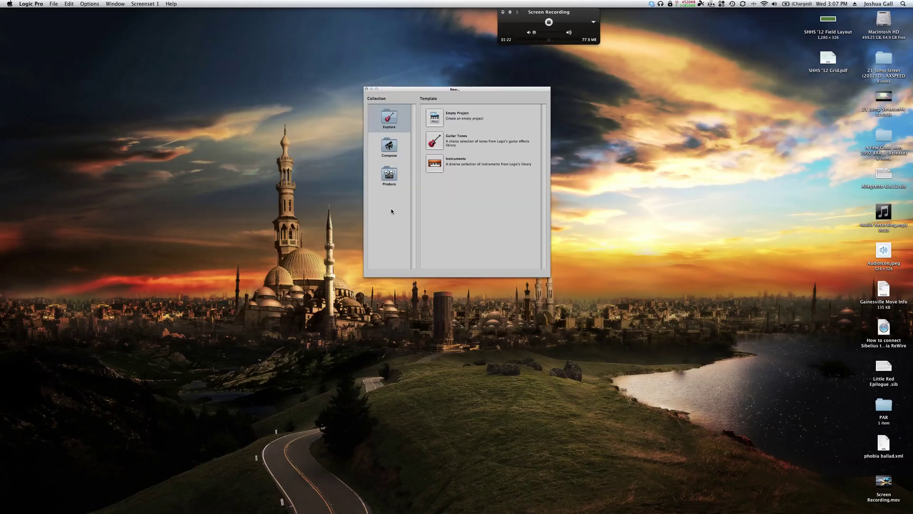
# Create an empty project containing one audio track
pyautogui.click(434, 119)
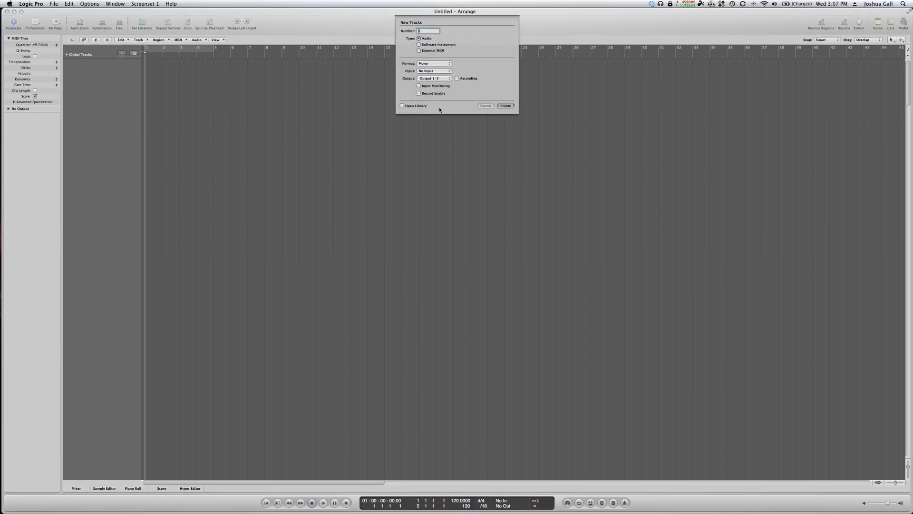
pyautogui.click(432, 64)
pyautogui.click(435, 71)
pyautogui.click(506, 105)
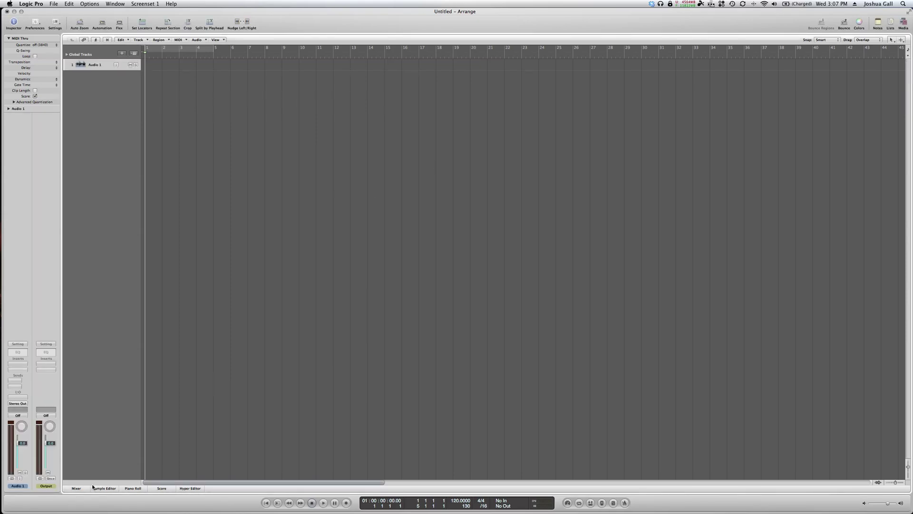
# Show the mixer of the new project and look through its editing and channel strip commands
pyautogui.click(77, 488)
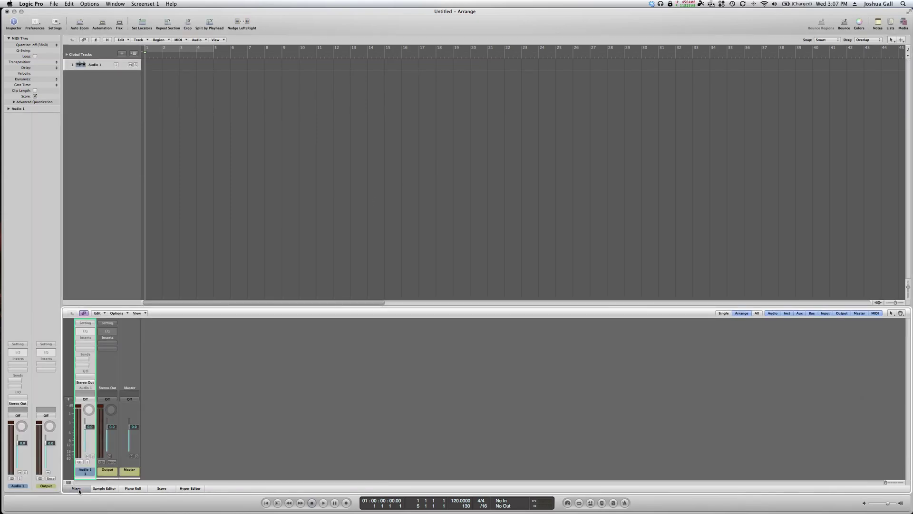
pyautogui.click(100, 313)
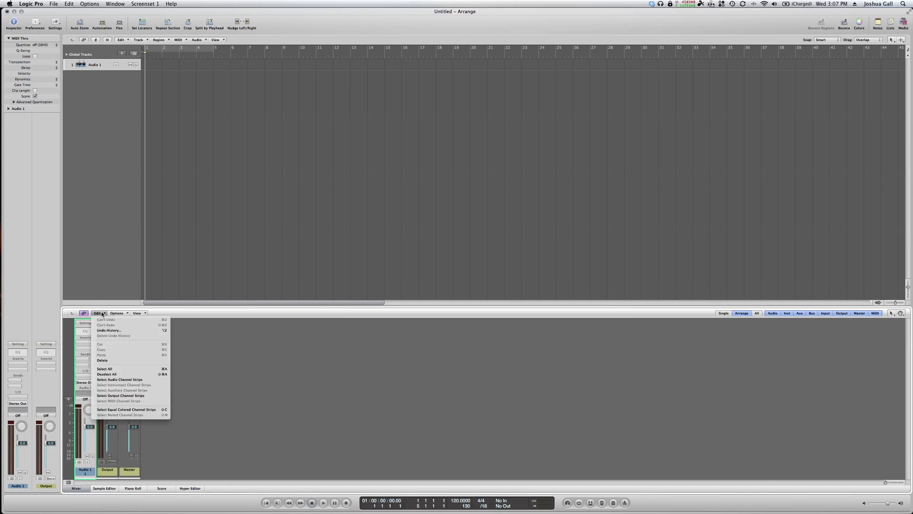
pyautogui.click(115, 313)
pyautogui.click(116, 313)
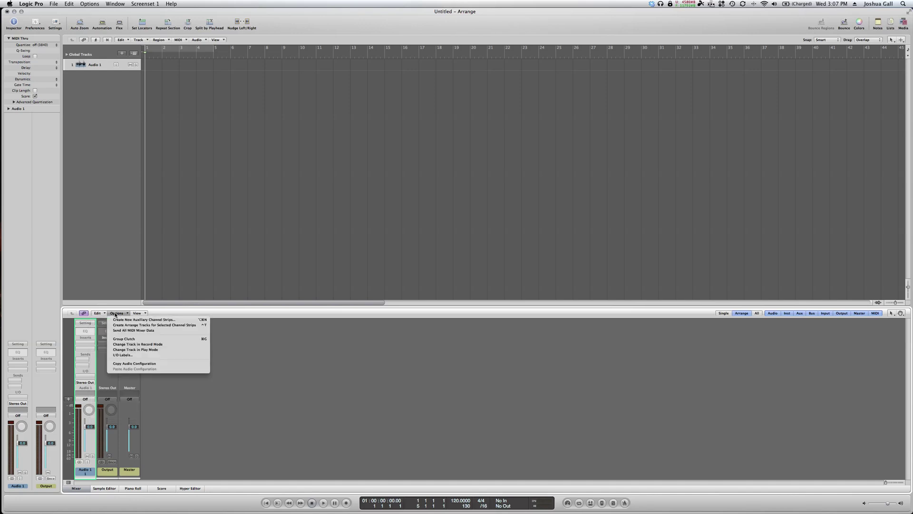
pyautogui.click(115, 313)
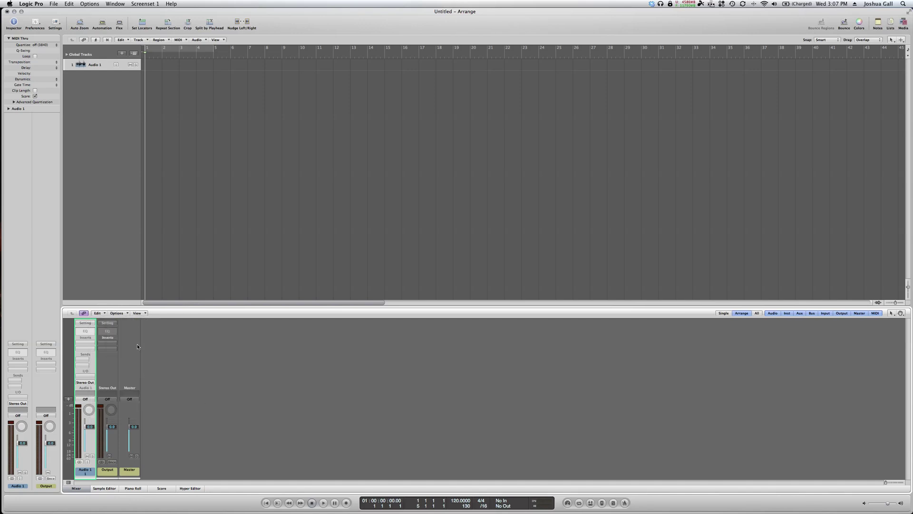
# Create one stereo auxiliary channel strip with the Sibelius 7 RWMix-L/R input and Output 1-2
pyautogui.click(117, 313)
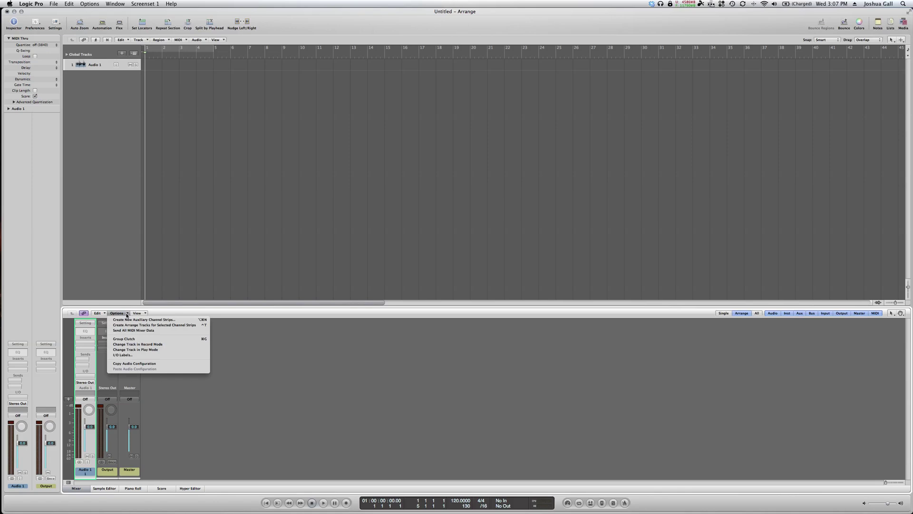
pyautogui.click(152, 319)
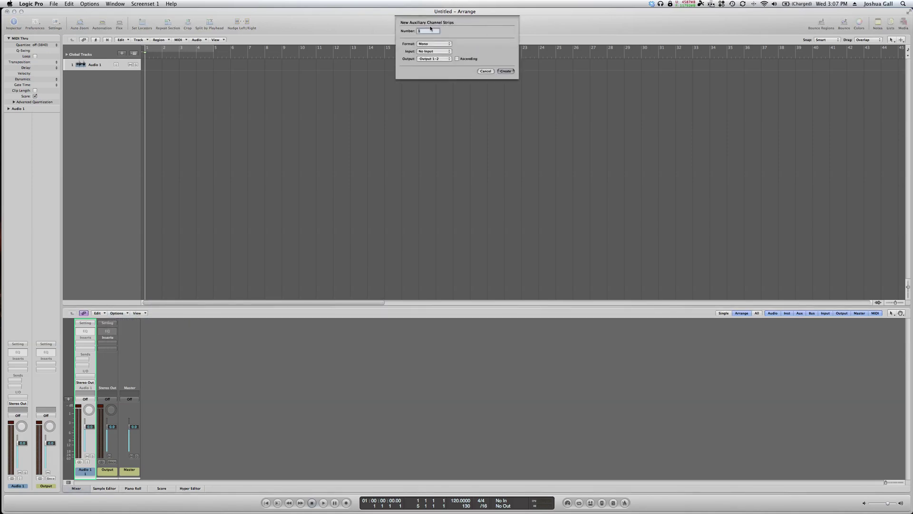
pyautogui.click(431, 45)
pyautogui.click(437, 51)
pyautogui.moveTo(436, 65)
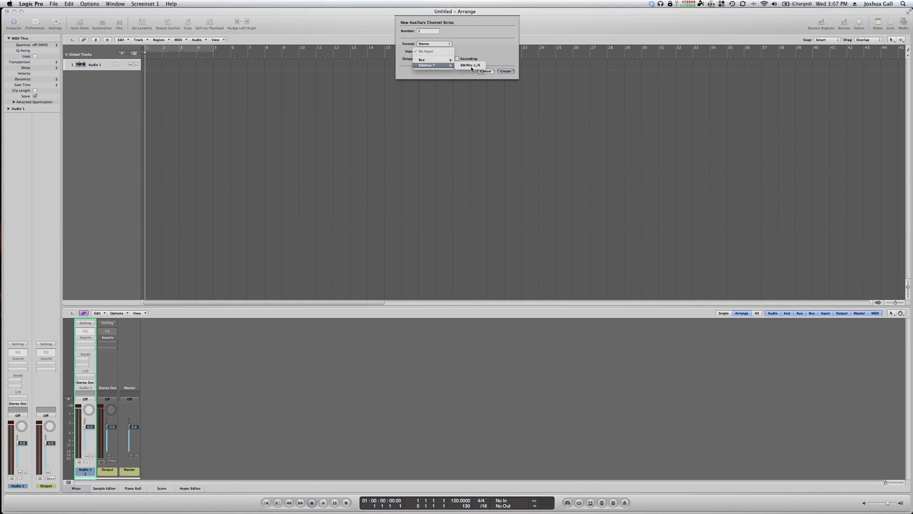
pyautogui.click(470, 65)
pyautogui.click(437, 60)
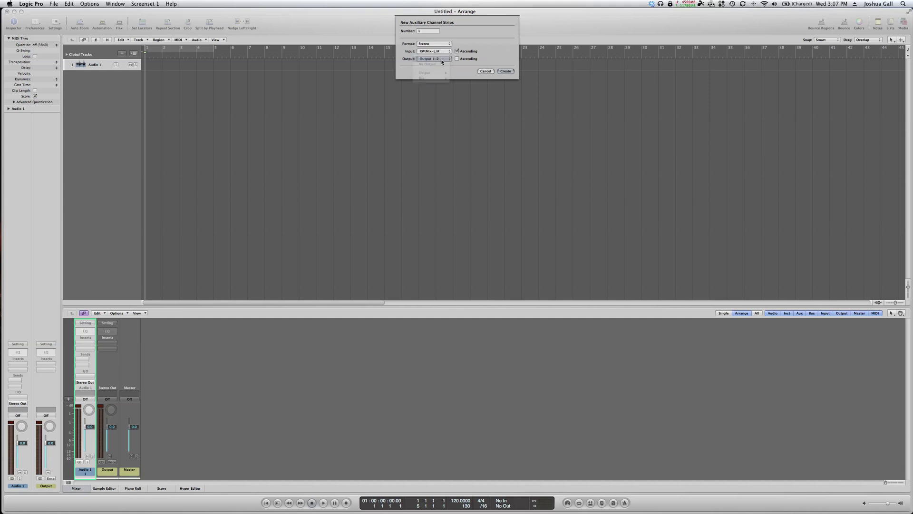
pyautogui.moveTo(449, 58)
pyautogui.mouseDown()
pyautogui.moveTo(441, 72)
pyautogui.moveTo(459, 72)
pyautogui.mouseUp()
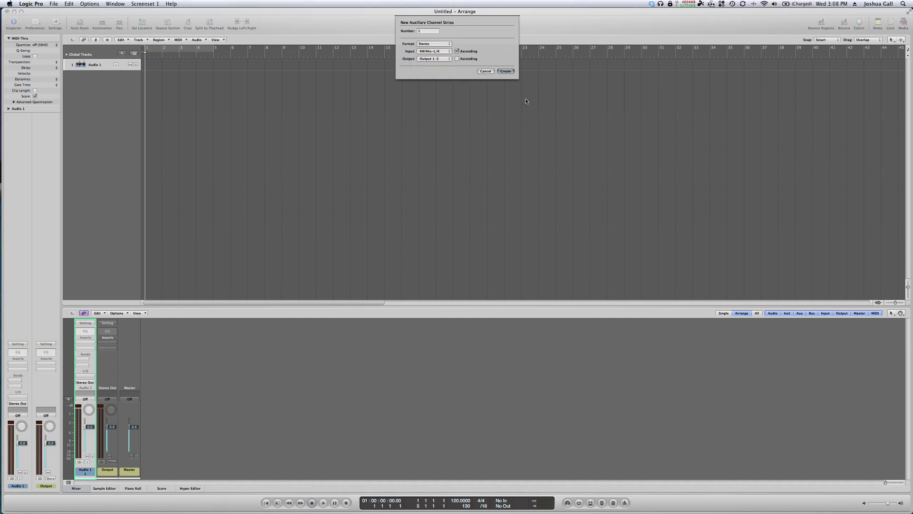
pyautogui.click(507, 72)
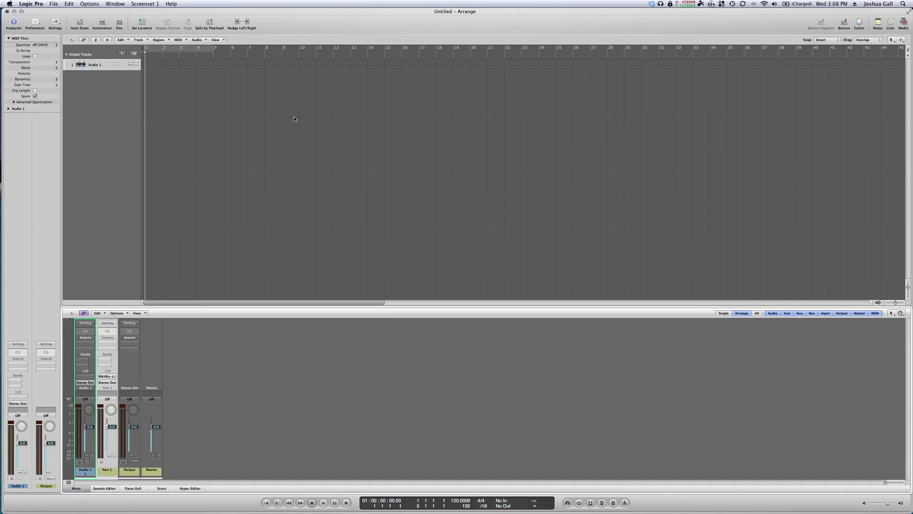
# Rename the new auxiliary channel strip as Sibelius
pyautogui.doubleClick(108, 470)
pyautogui.write('Sibelius')
pyautogui.press('Return')
# Rename the audio channel strip as FX 1 and raise the volume fader of the Sibelius strip
pyautogui.doubleClick(86, 470)
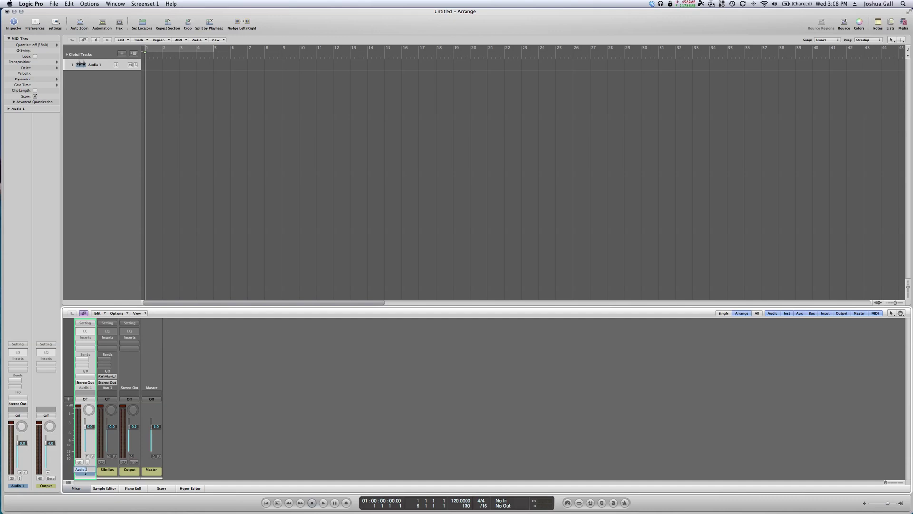
pyautogui.write('FX 1')
pyautogui.press('Return')
pyautogui.moveTo(112, 427); pyautogui.dragTo(94, 422)
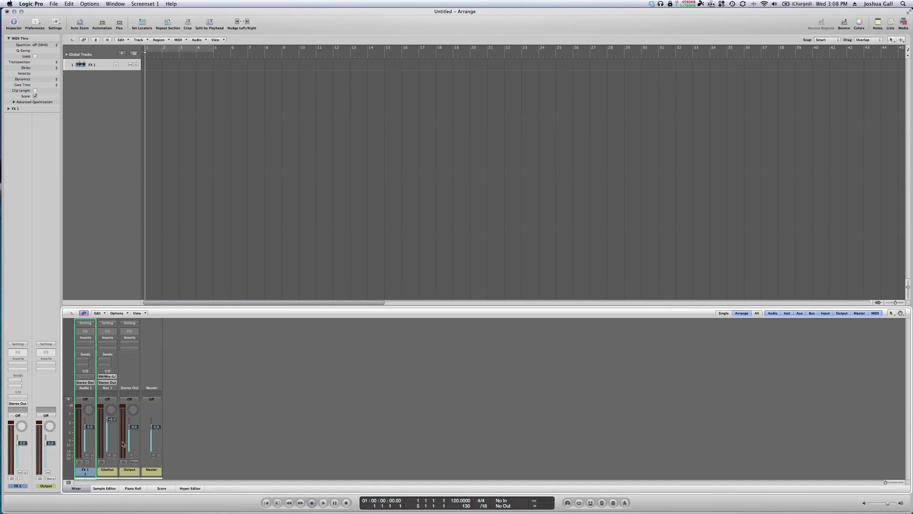
# Launch Sibelius 7 with the Marching Template score
pyautogui.moveTo(1, 342)
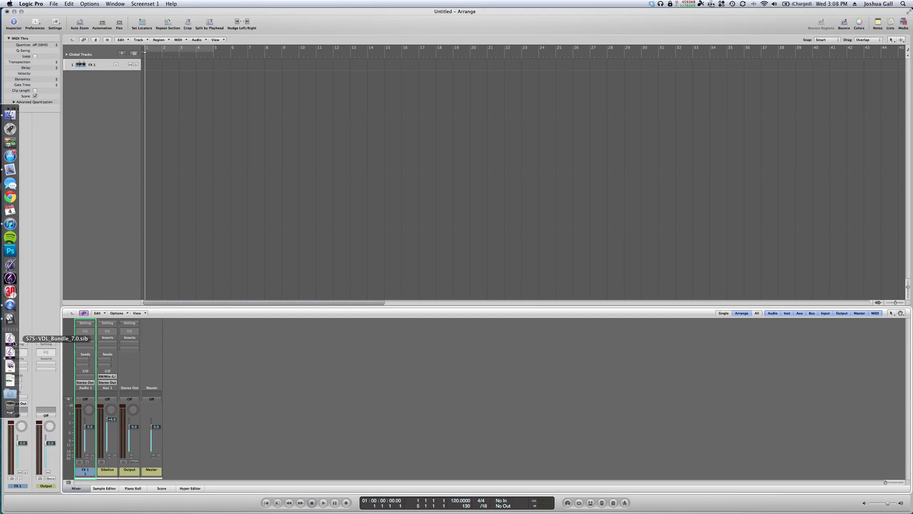
pyautogui.click(12, 352)
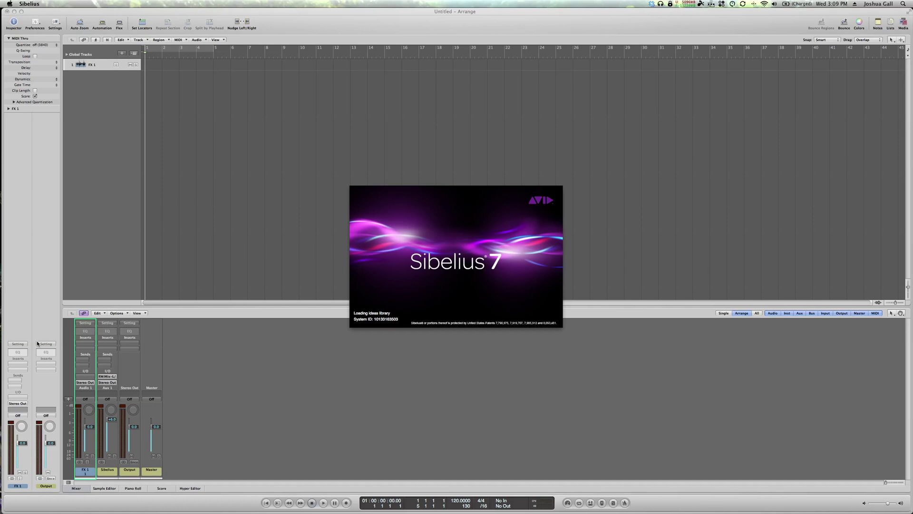
pyautogui.press('super+Tab')
pyautogui.press('super+Tab')
pyautogui.press('super+Tab')
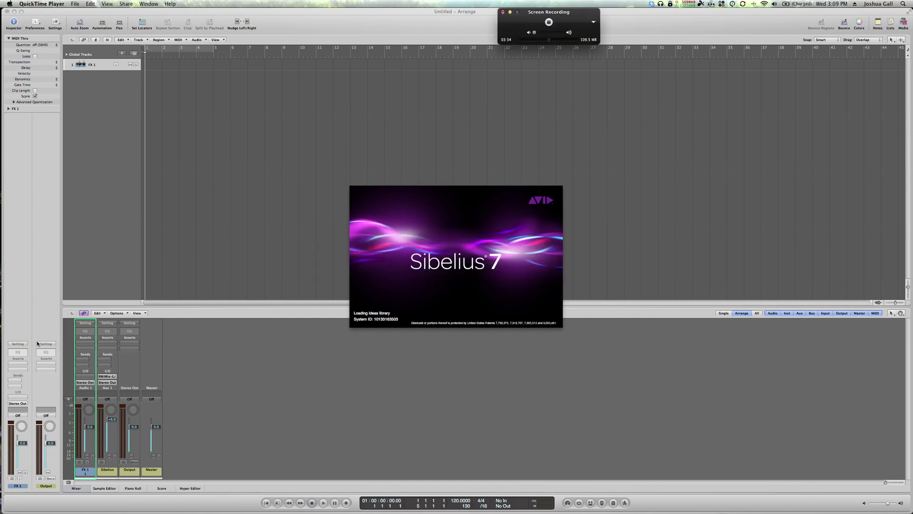
pyautogui.press('super+Tab')
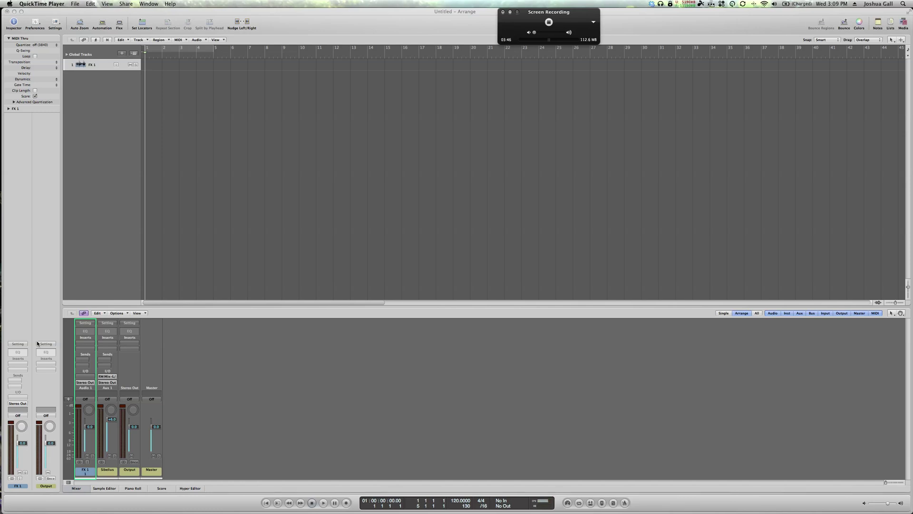
pyautogui.press('space')
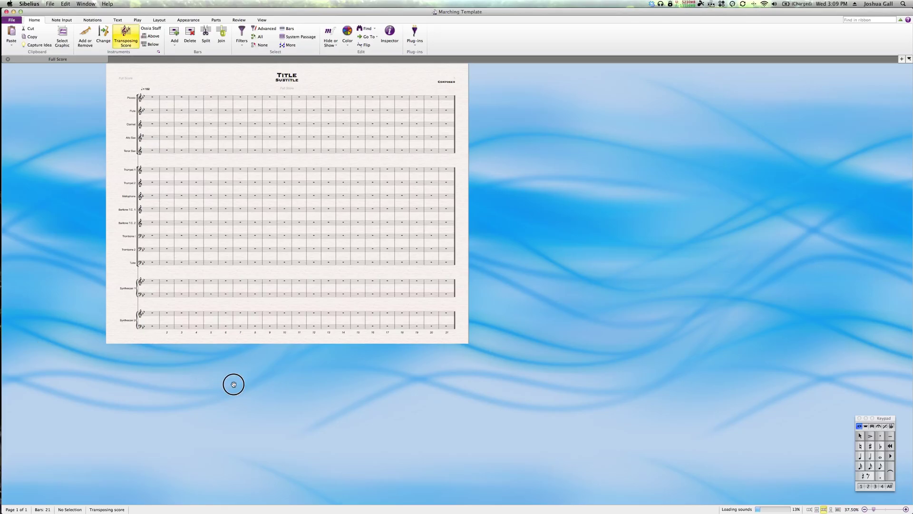
# Enlarge the score view to 62.50% and move the Keypad closer to the score
pyautogui.moveTo(232, 383); pyautogui.dragTo(235, 388)
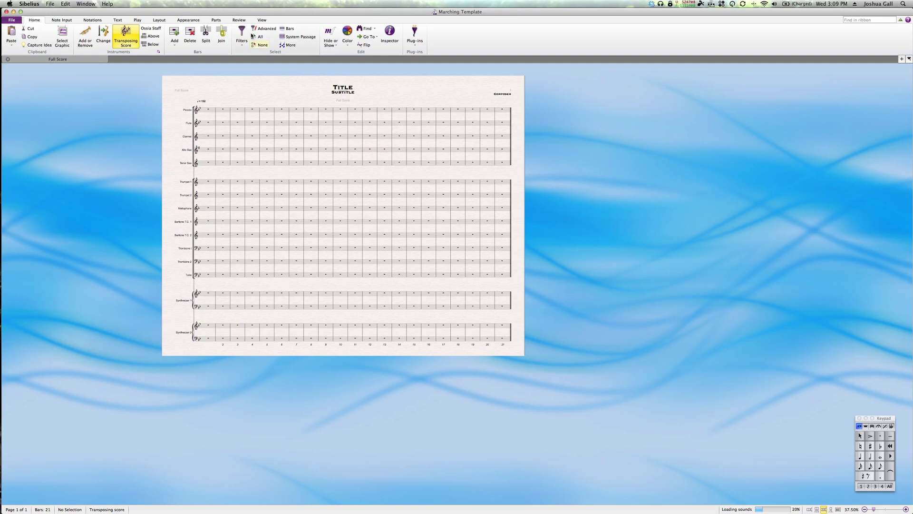
pyautogui.press('super+equal')
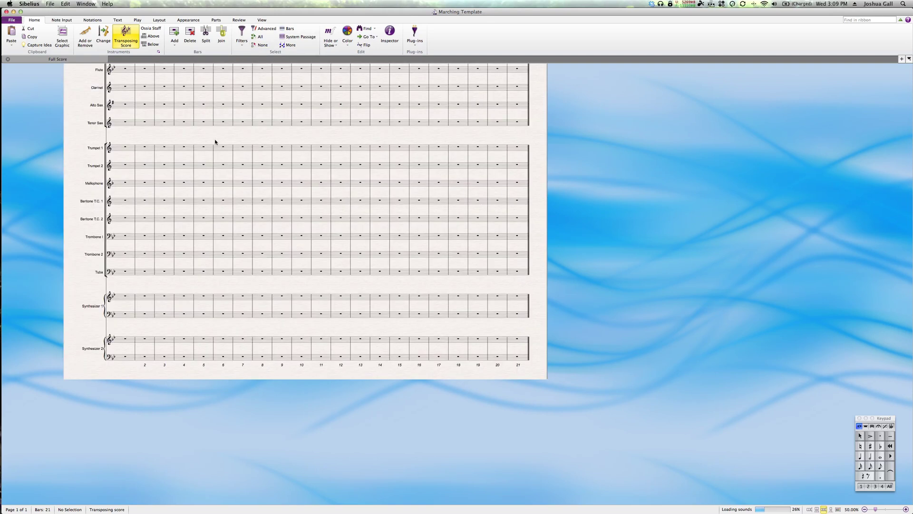
pyautogui.moveTo(204, 102); pyautogui.dragTo(376, 202)
pyautogui.press('super+equal')
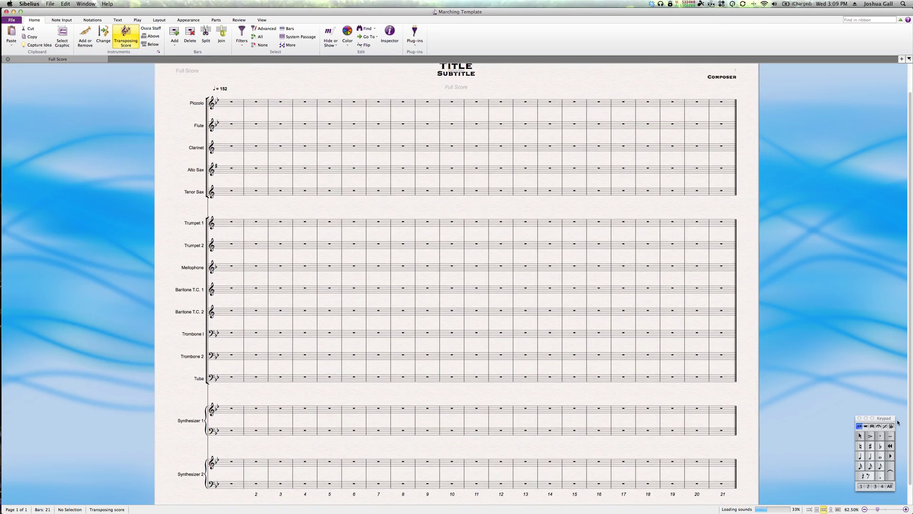
pyautogui.moveTo(885, 419); pyautogui.dragTo(862, 390)
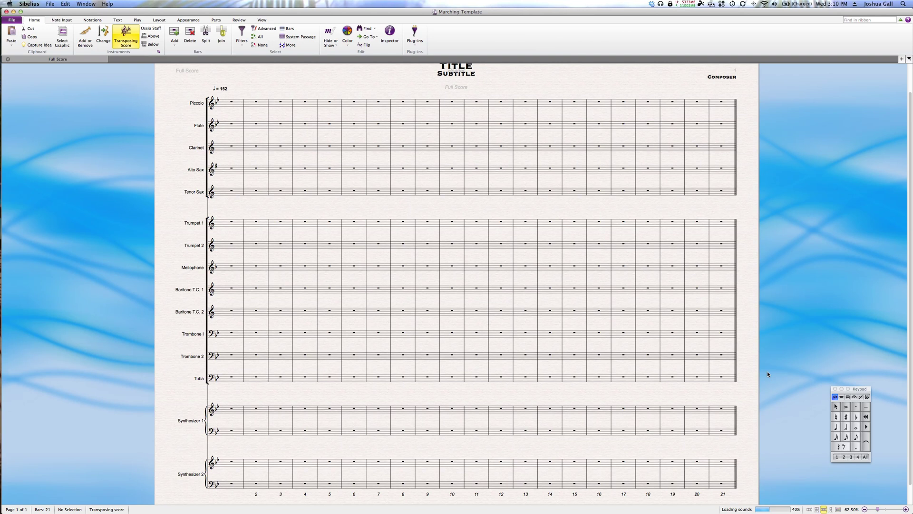
pyautogui.moveTo(763, 368); pyautogui.dragTo(757, 365)
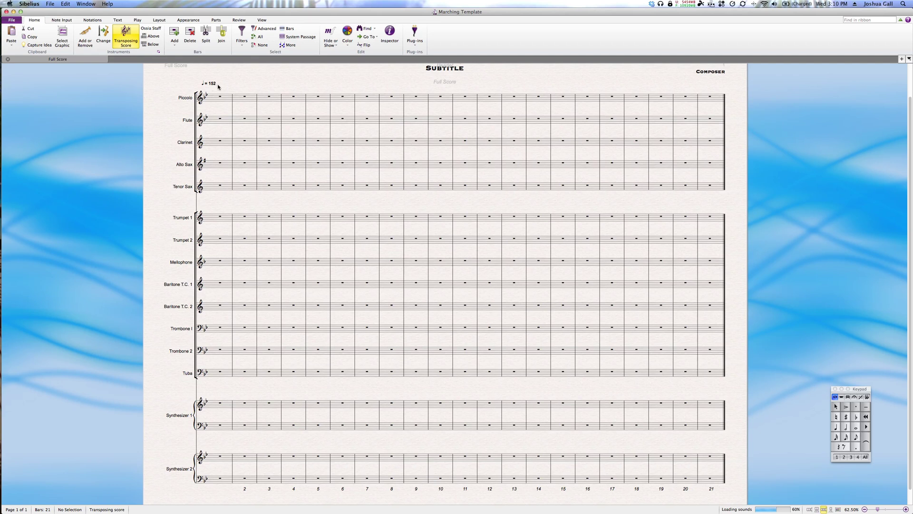
# Switch back to the untitled project in Logic Pro
pyautogui.press('super+Tab')
pyautogui.press('super+Tab')
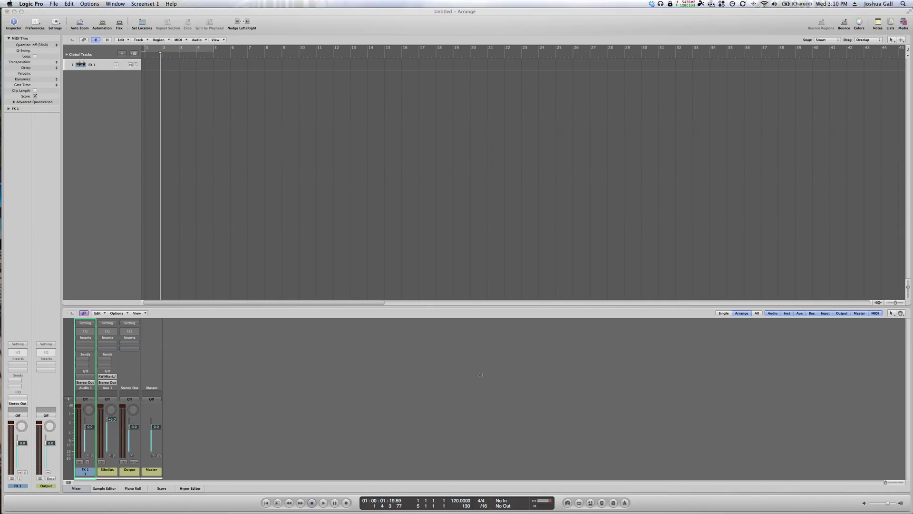
# Set the project tempo to 152 and return the playhead to the beginning
pyautogui.doubleClick(460, 501)
pyautogui.write('152')
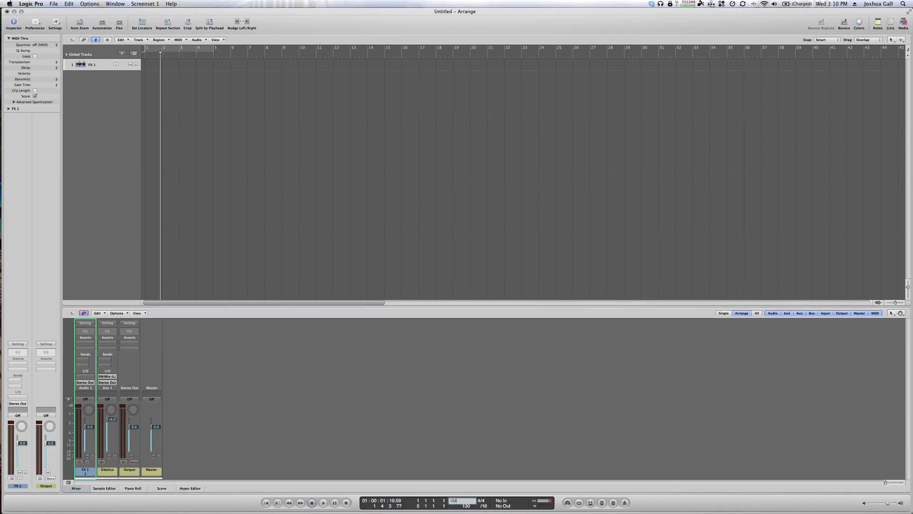
pyautogui.press('Return')
pyautogui.click(267, 503)
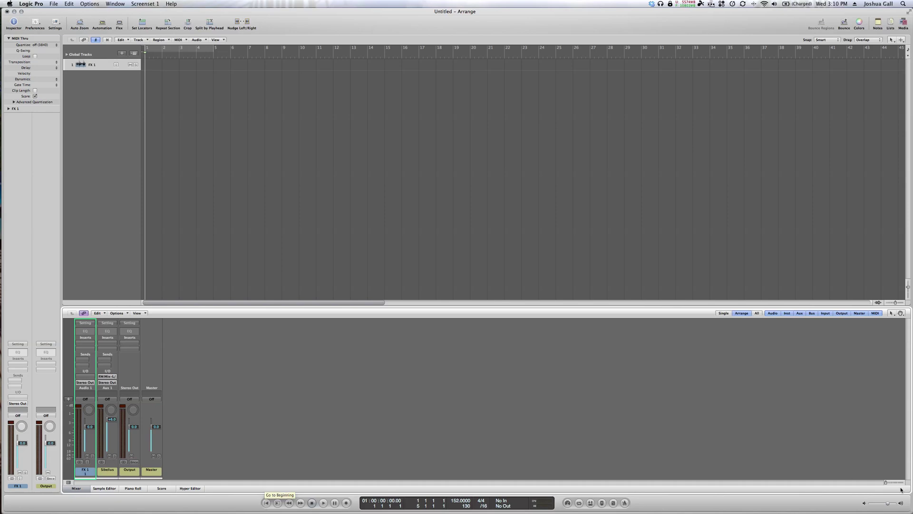
# Shrink the Arrange window to about half the screen height so the Sibelius score shows, and enlarge its track area
pyautogui.moveTo(910, 510); pyautogui.dragTo(911, 273)
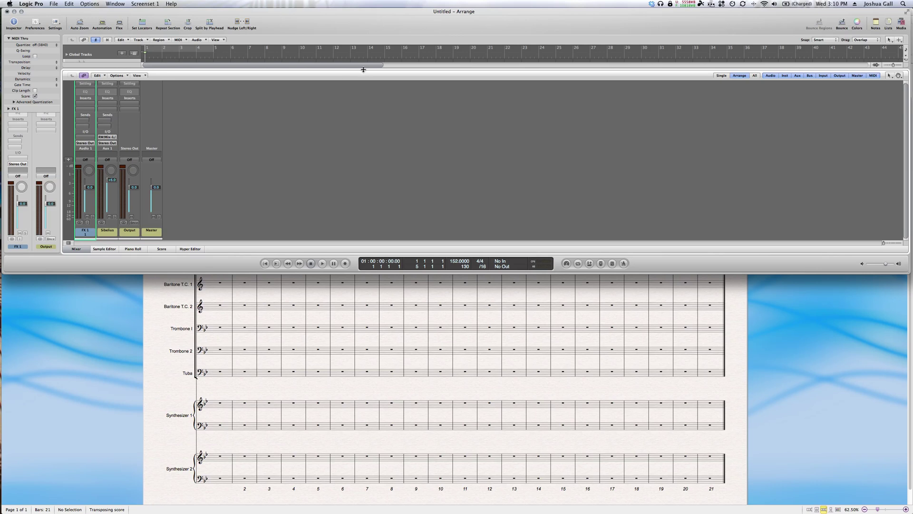
pyautogui.moveTo(364, 68); pyautogui.dragTo(364, 122)
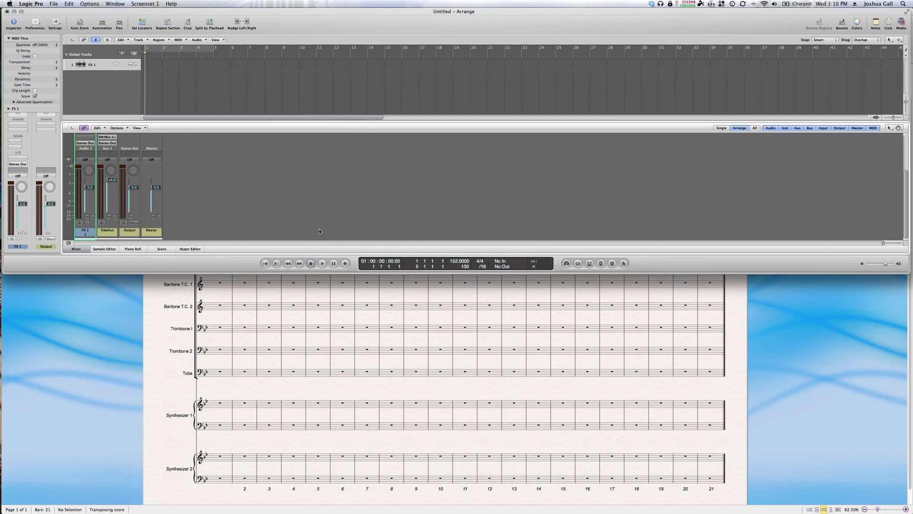
# Play and stop the Logic Pro project to check that the Sibelius score follows along
pyautogui.click(323, 264)
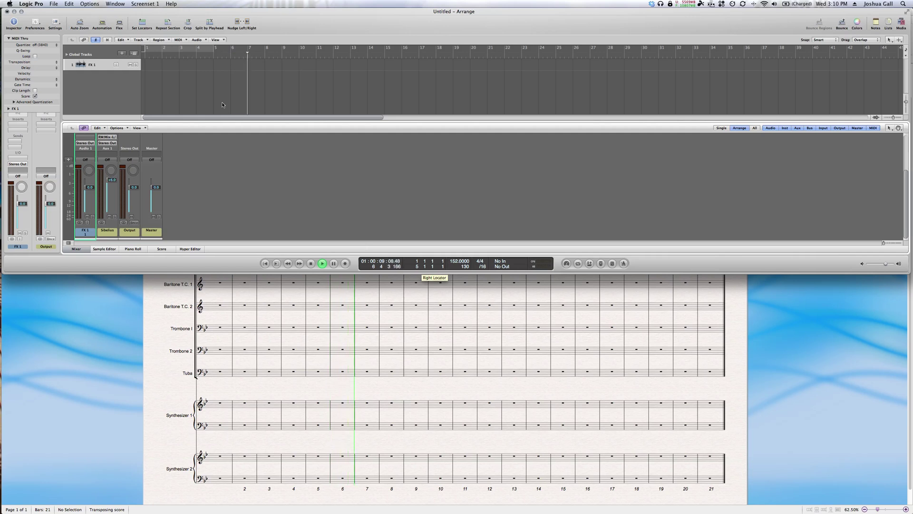
pyautogui.click(277, 472)
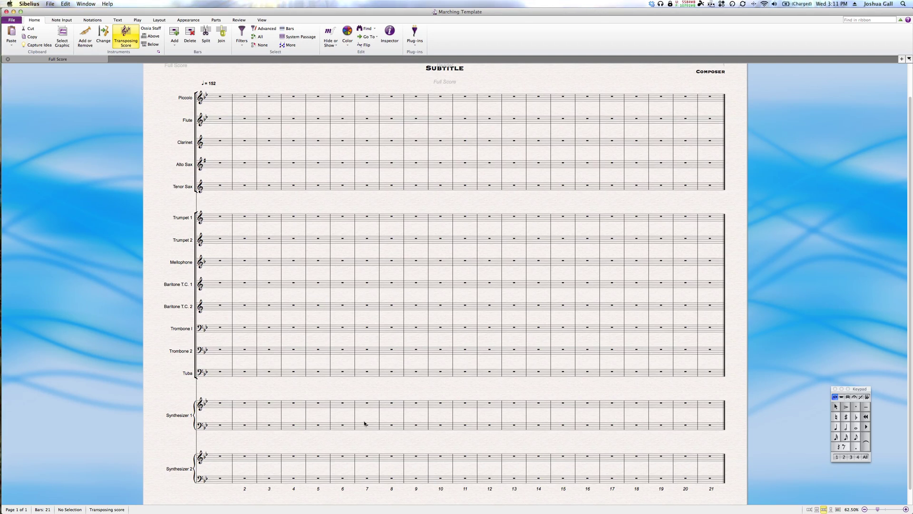
pyautogui.press('super+Tab')
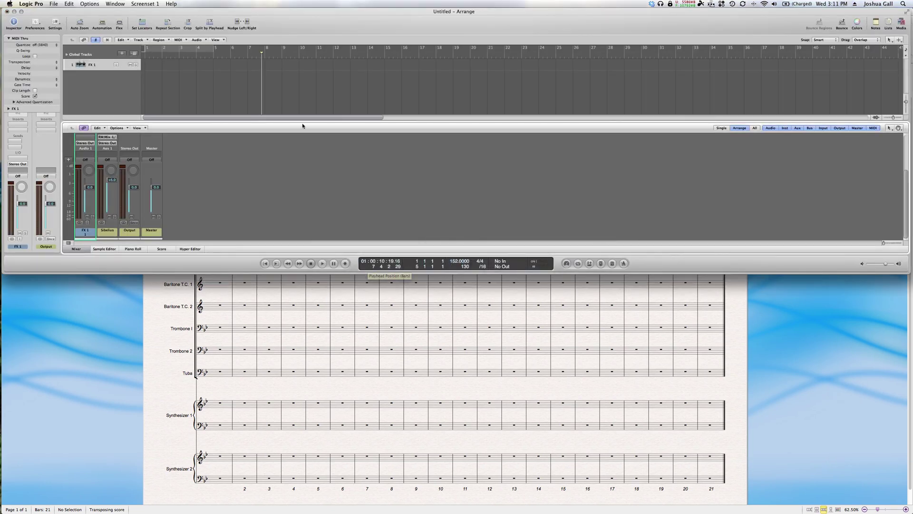
pyautogui.press('space')
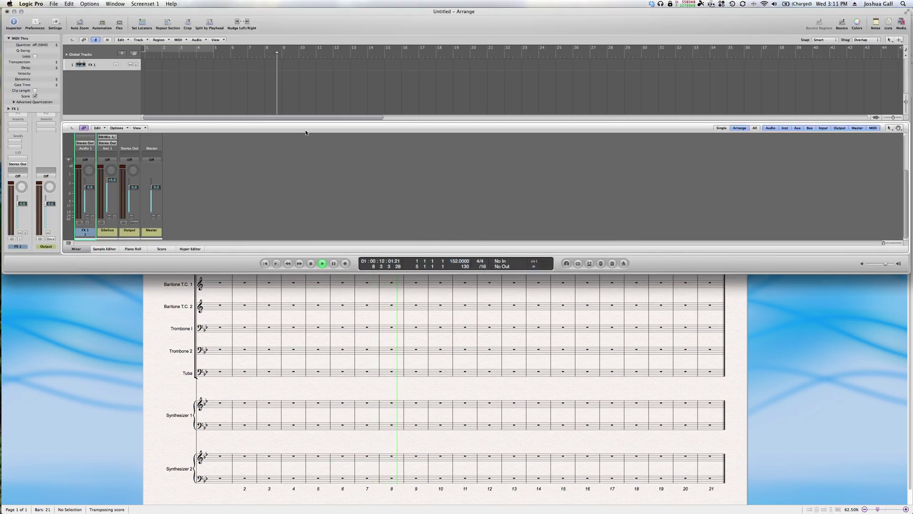
pyautogui.press('space')
# Switch to Sibelius, close the Keypad, and display the View options
pyautogui.press('super+Tab')
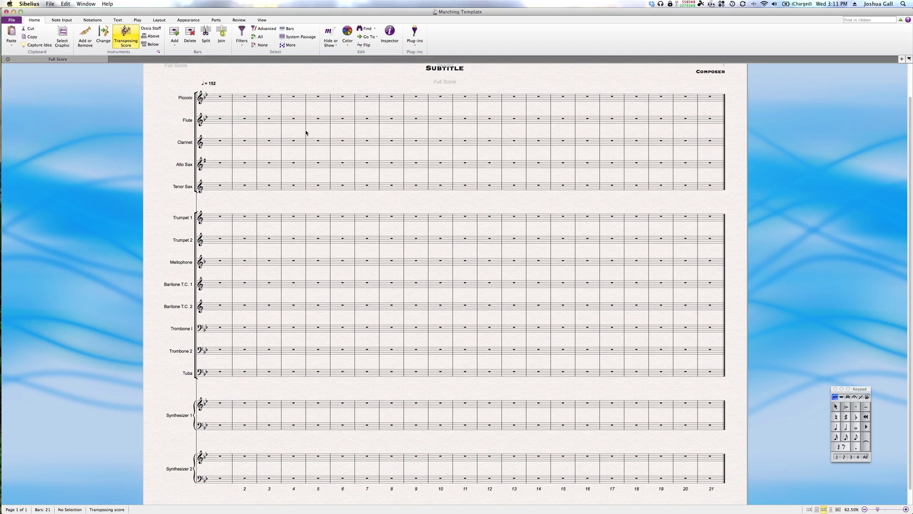
pyautogui.moveTo(864, 387); pyautogui.dragTo(866, 378)
pyautogui.click(836, 381)
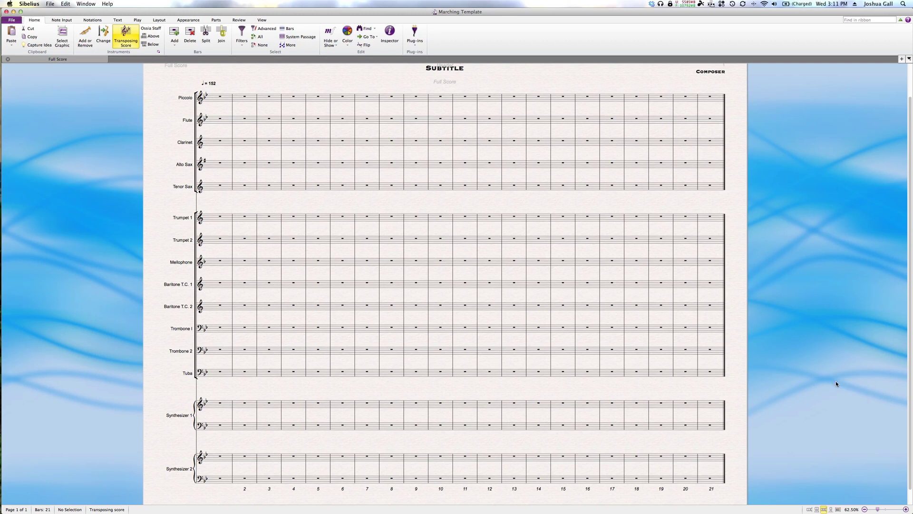
pyautogui.click(263, 20)
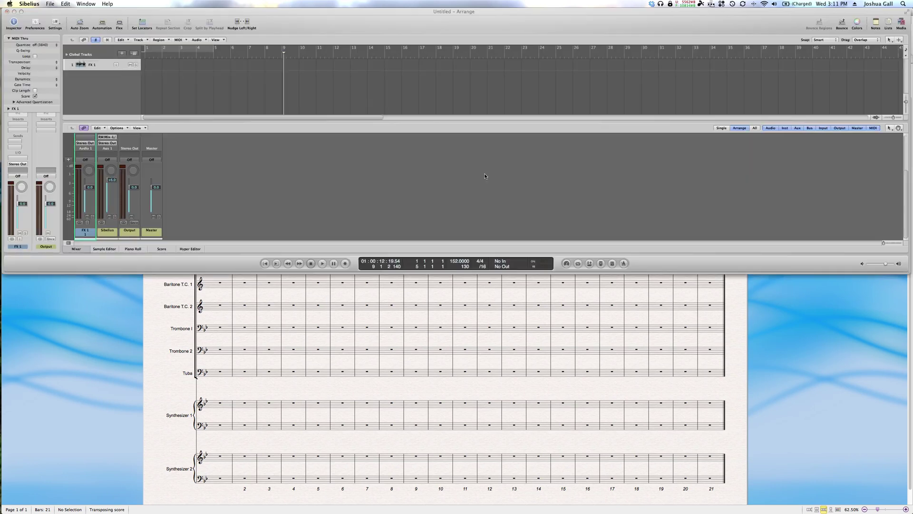
# Test playback briefly with Logic Pro in front and return to the Sibelius score
pyautogui.press('space')
pyautogui.press('space')
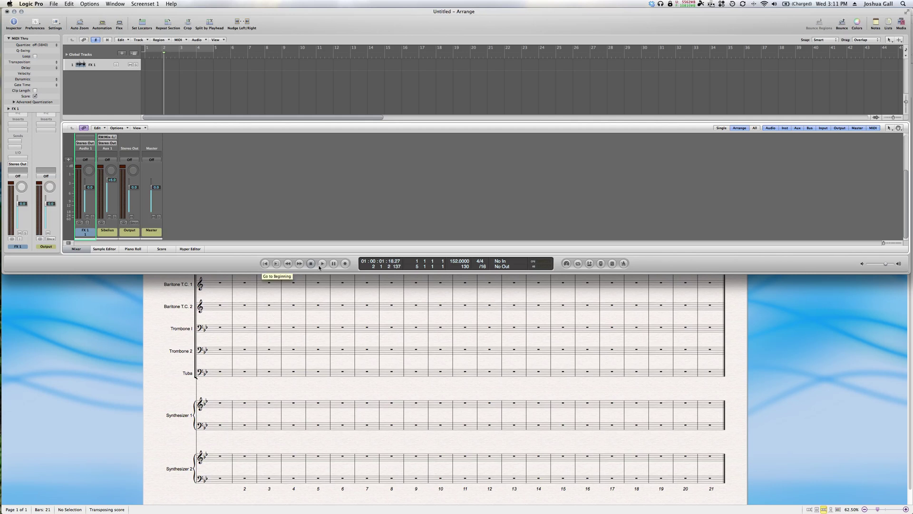
pyautogui.click(781, 399)
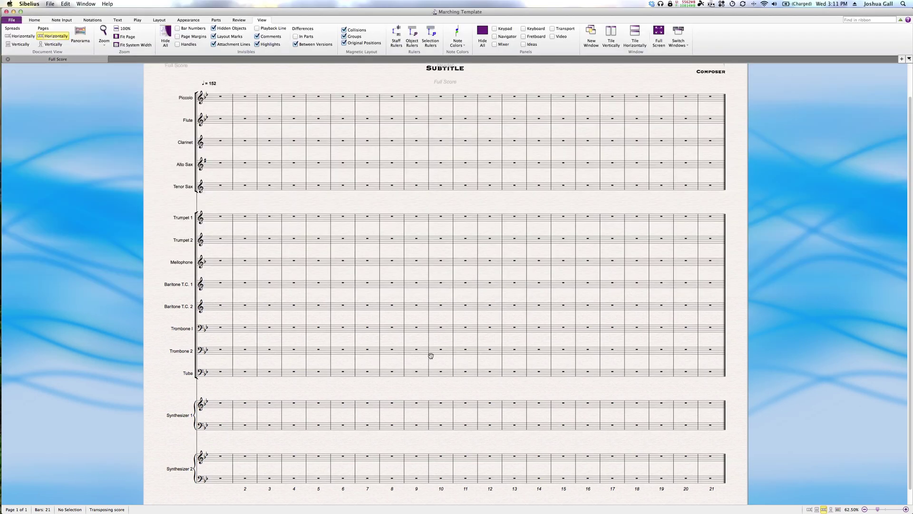
# Select bar 5 of the Trombone I staff and compare with the playhead position in Logic Pro
pyautogui.hscroll(10, 430, 352)
pyautogui.scroll(-3, 395, 333)
pyautogui.moveTo(101, 322); pyautogui.dragTo(518, 387)
pyautogui.scroll(2, 356, 315)
pyautogui.scroll(2, 357, 356)
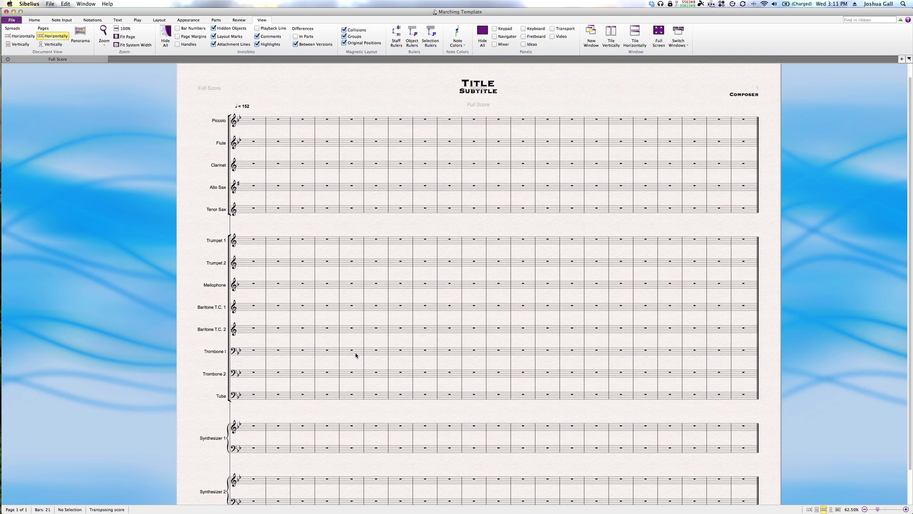
pyautogui.click(355, 353)
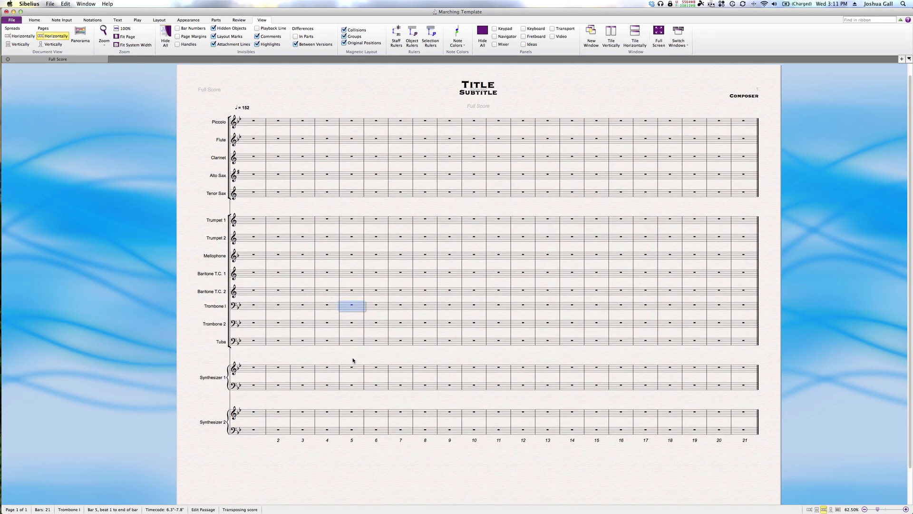
pyautogui.press('Escape')
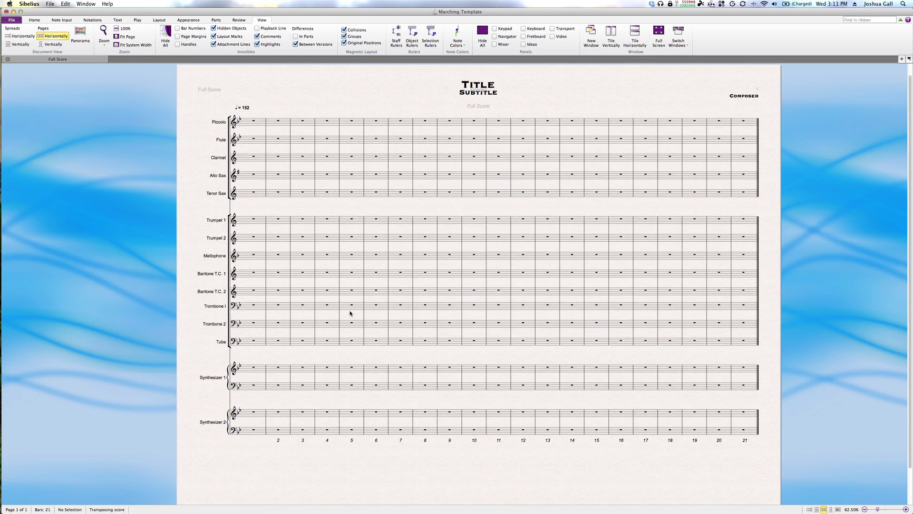
pyautogui.click(347, 308)
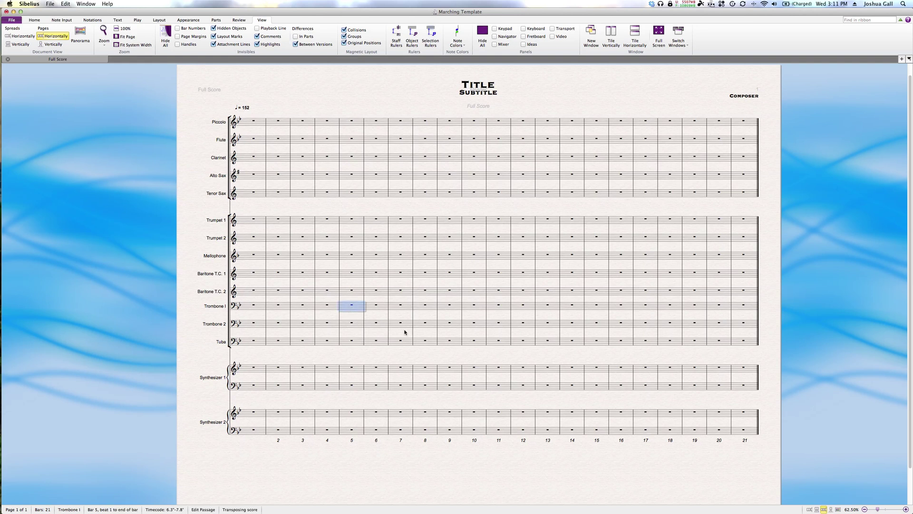
pyautogui.press('super+Tab')
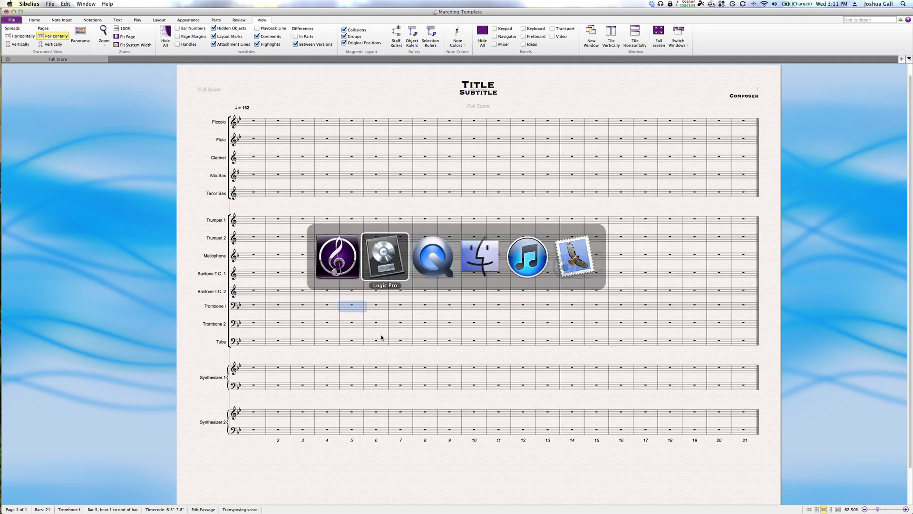
pyautogui.moveTo(204, 56); pyautogui.dragTo(214, 59)
pyautogui.press('super+Tab')
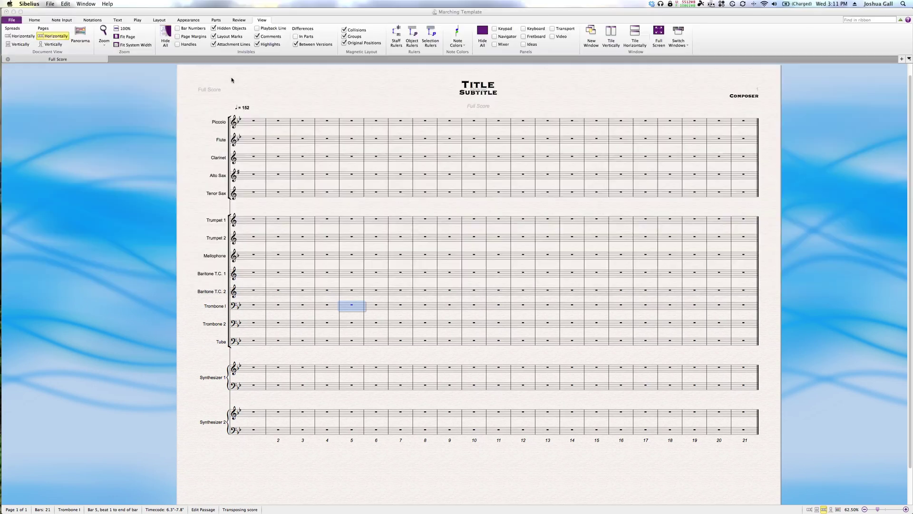
# Select the barline before bar 5 in the Sibelius score and enable the Playback Line
pyautogui.click(352, 318)
pyautogui.click(339, 306)
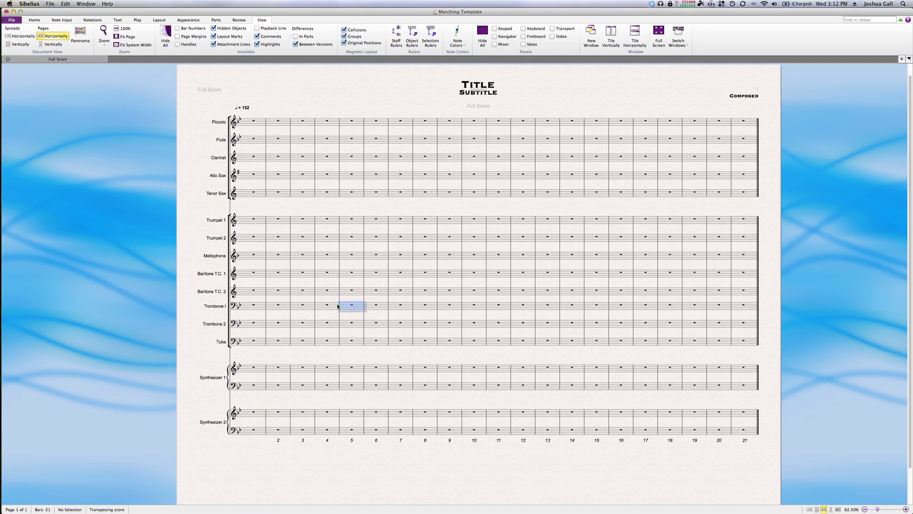
pyautogui.click(340, 300)
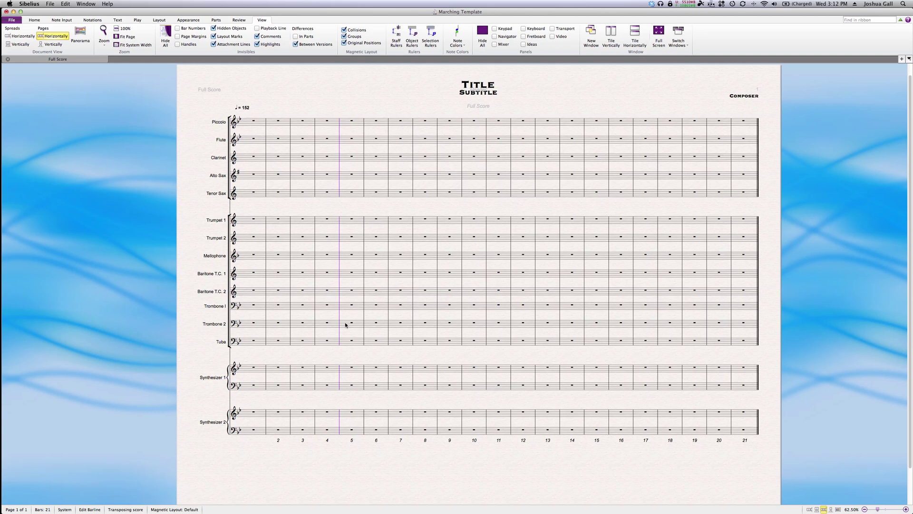
pyautogui.click(271, 29)
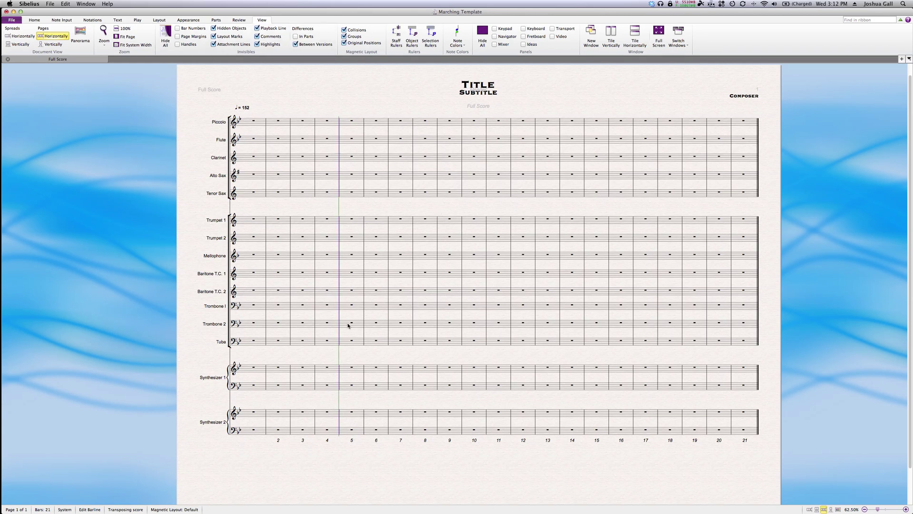
# Move the playback line to the barline before bar 8 and check the playhead in Logic Pro
pyautogui.click(413, 250)
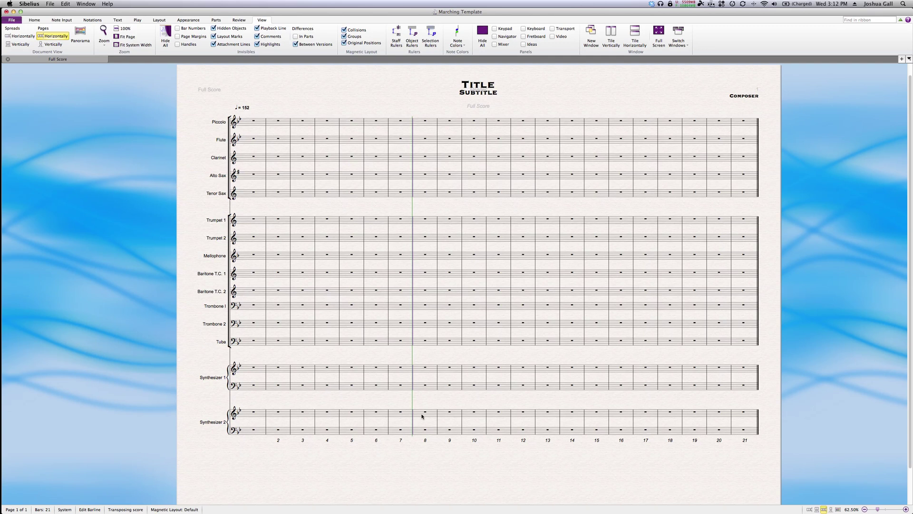
pyautogui.press('super+Tab')
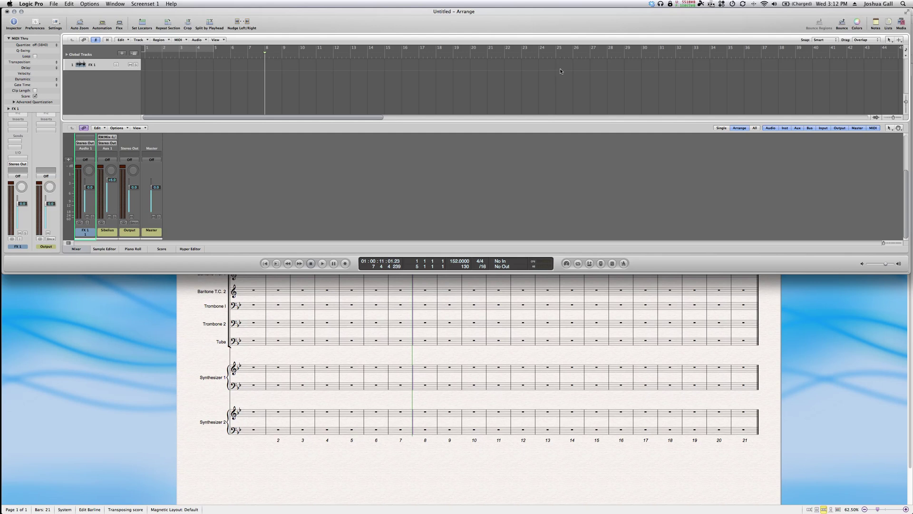
# Return to Sibelius, move the playback line to the barline before bar 18, and switch back to Logic Pro
pyautogui.click(783, 419)
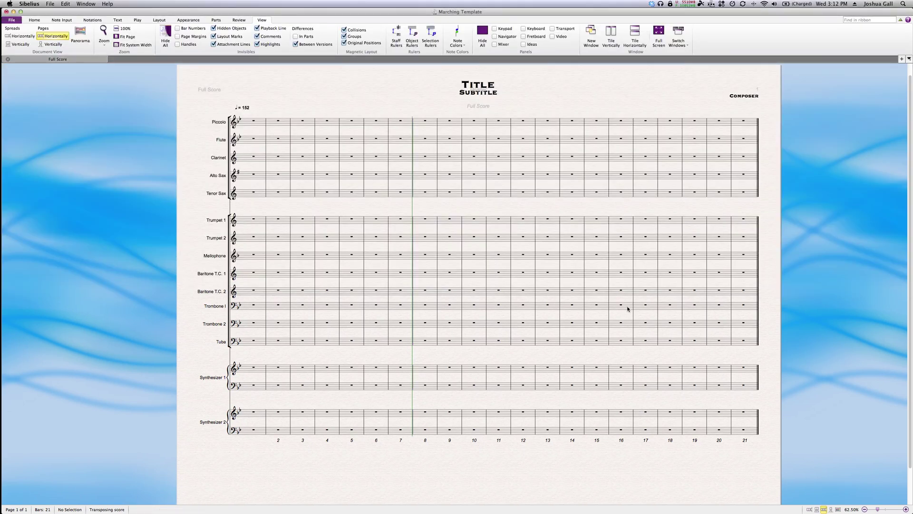
pyautogui.click(659, 316)
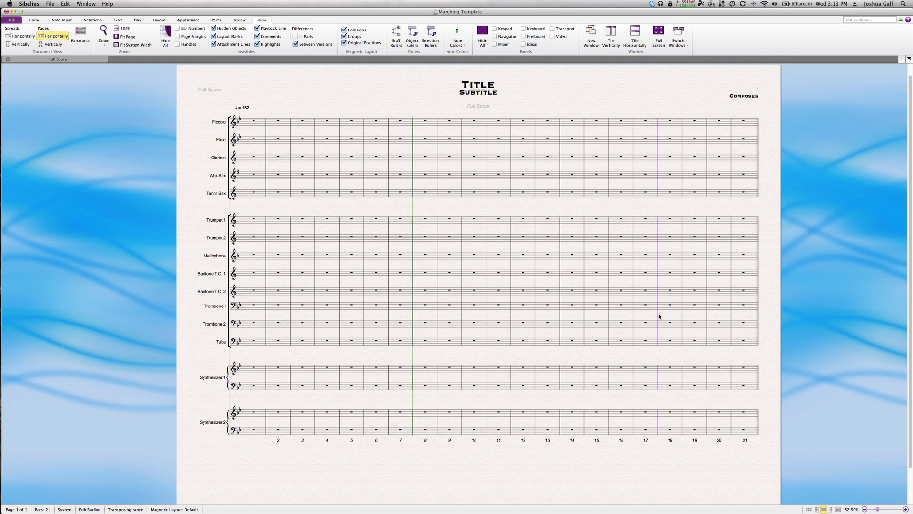
pyautogui.press('space')
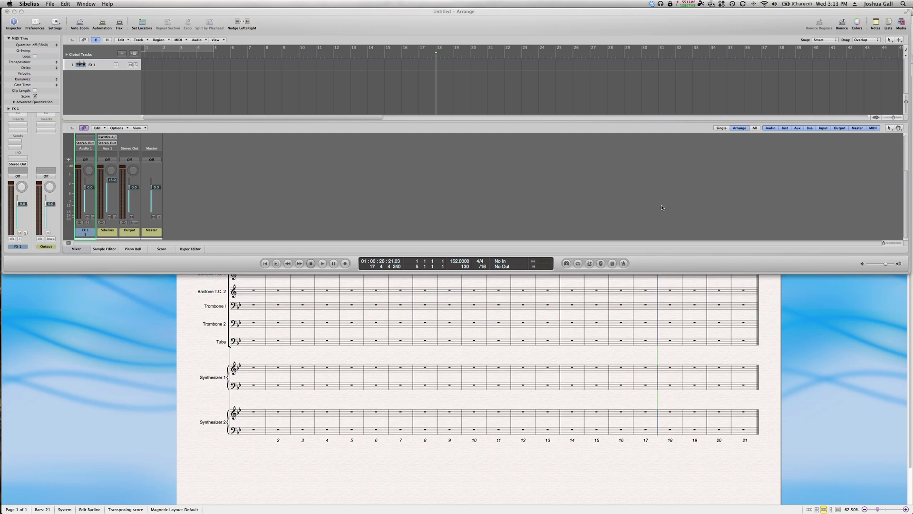
pyautogui.press('super+Tab')
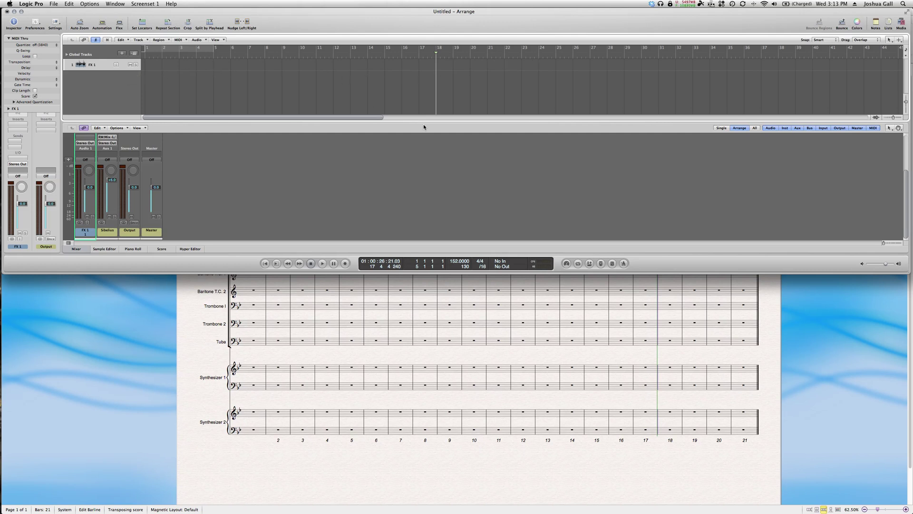
# Enlarge the track area and the Arrange window's height, and return the playhead to the beginning
pyautogui.moveTo(424, 126); pyautogui.dragTo(418, 179)
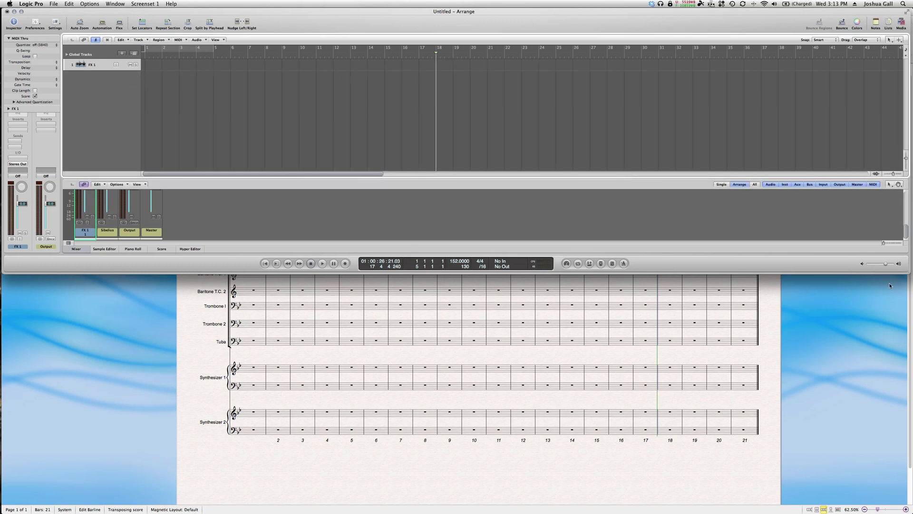
pyautogui.moveTo(891, 274); pyautogui.dragTo(861, 422)
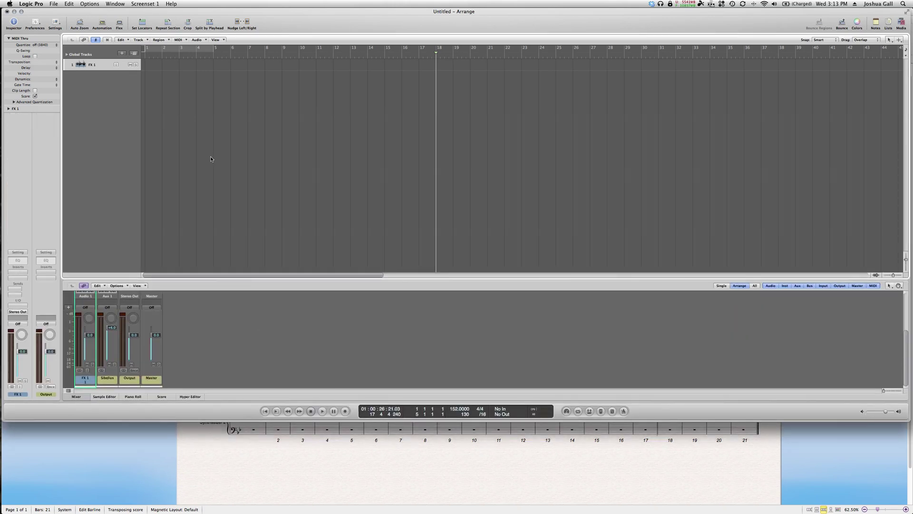
pyautogui.click(264, 411)
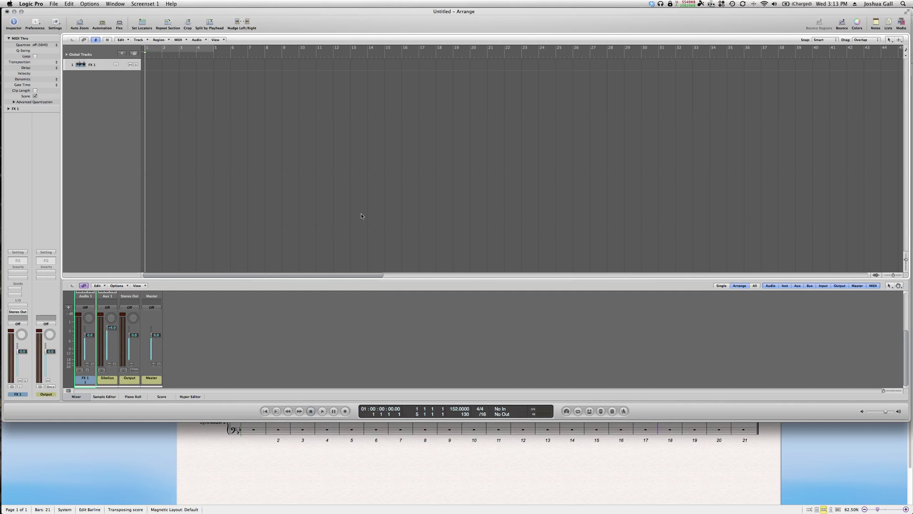
# Show the Apple Loops browser, filter the loops by Woodwind, and preview African King Atenteben 03
pyautogui.click(904, 22)
pyautogui.click(904, 23)
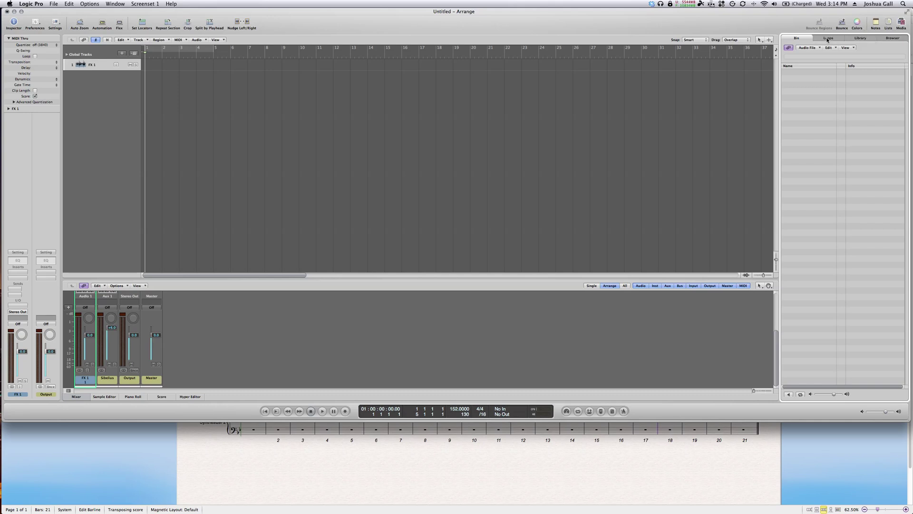
pyautogui.click(829, 39)
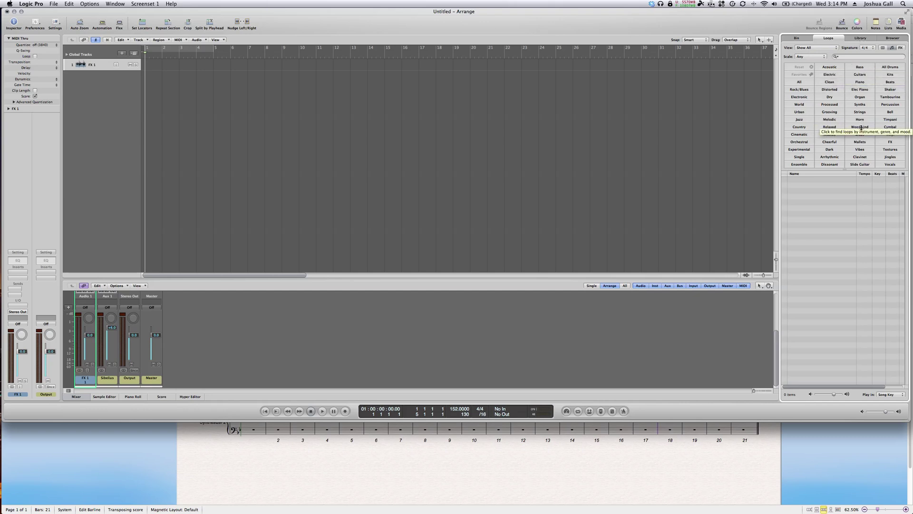
pyautogui.click(861, 128)
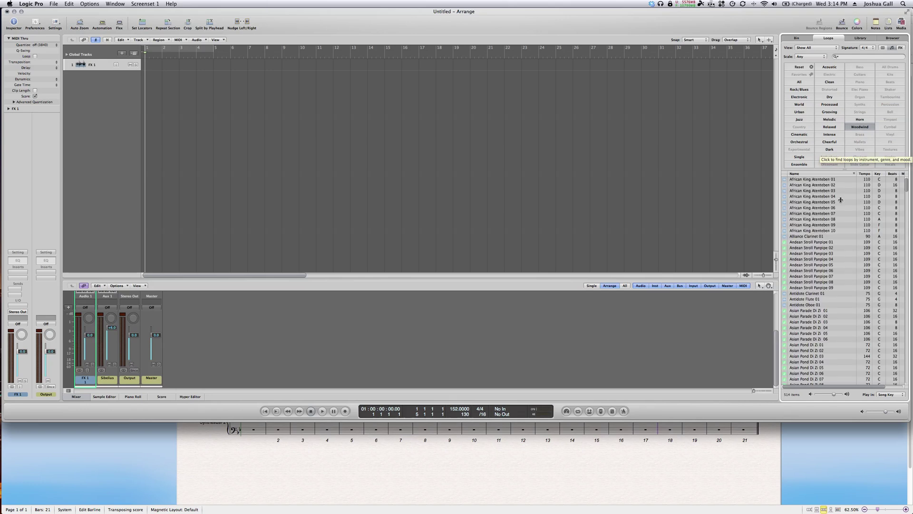
pyautogui.click(822, 191)
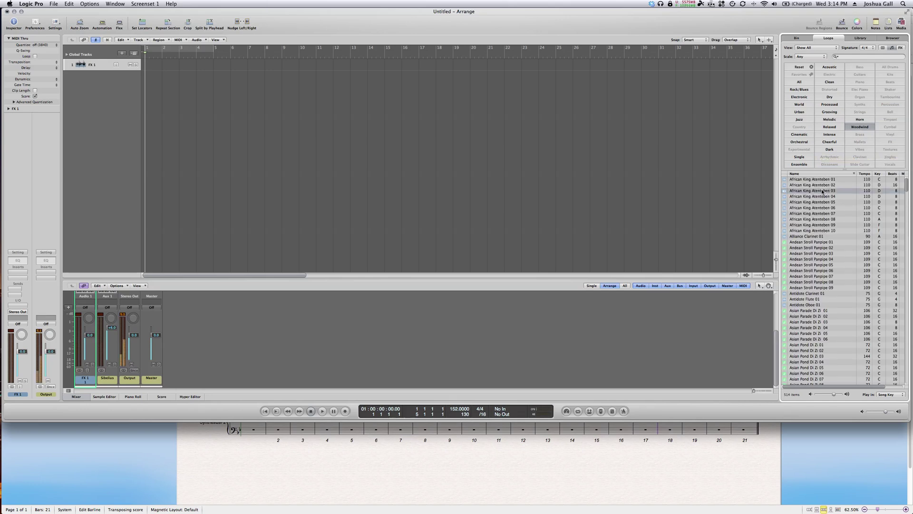
# Place African King Atenteben 03 at bar 1 of the FX 1 track, import its tempo information, and play it
pyautogui.moveTo(819, 190); pyautogui.dragTo(145, 68)
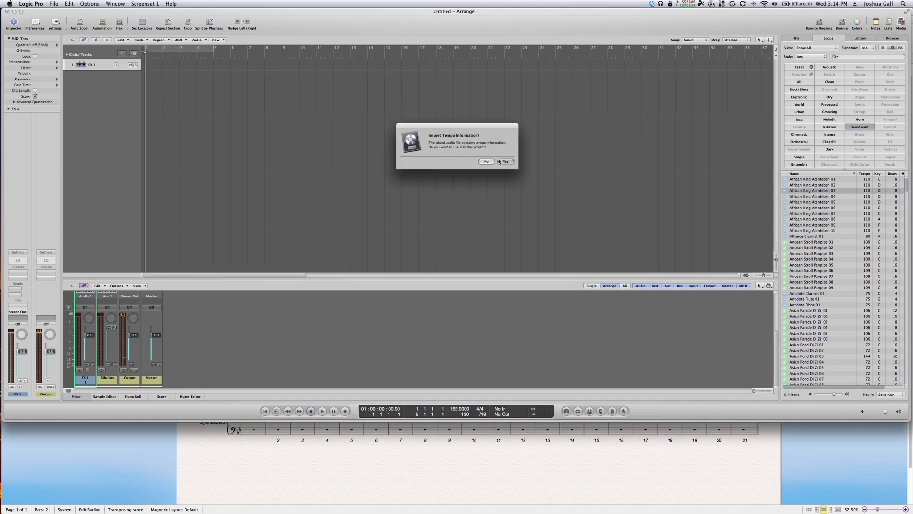
pyautogui.click(506, 161)
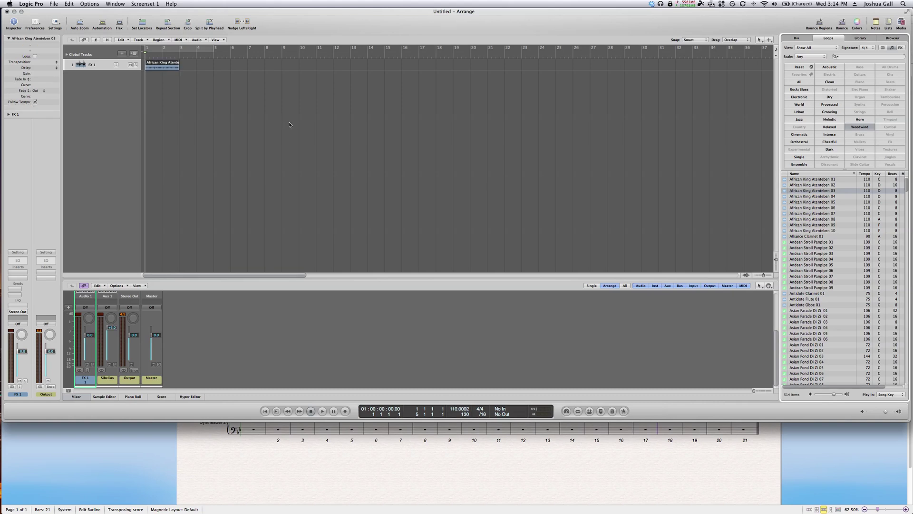
pyautogui.press('z')
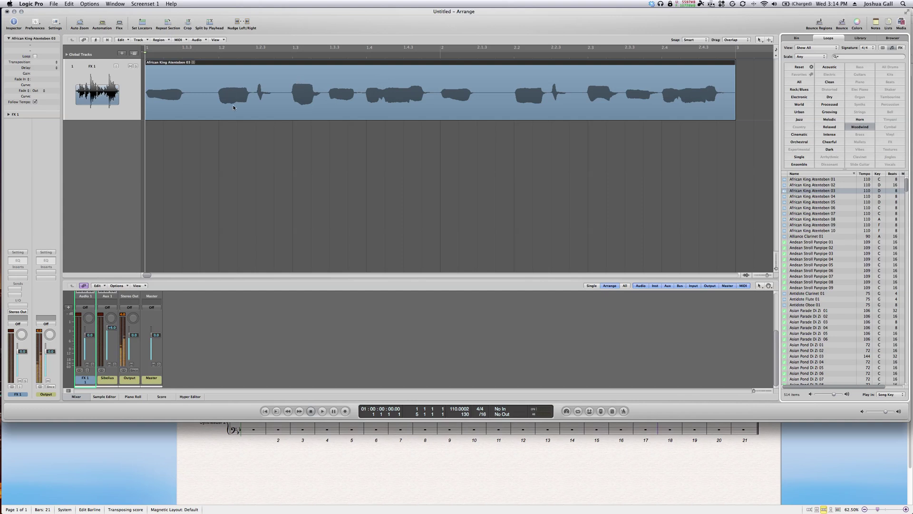
pyautogui.click(245, 138)
pyautogui.press('space')
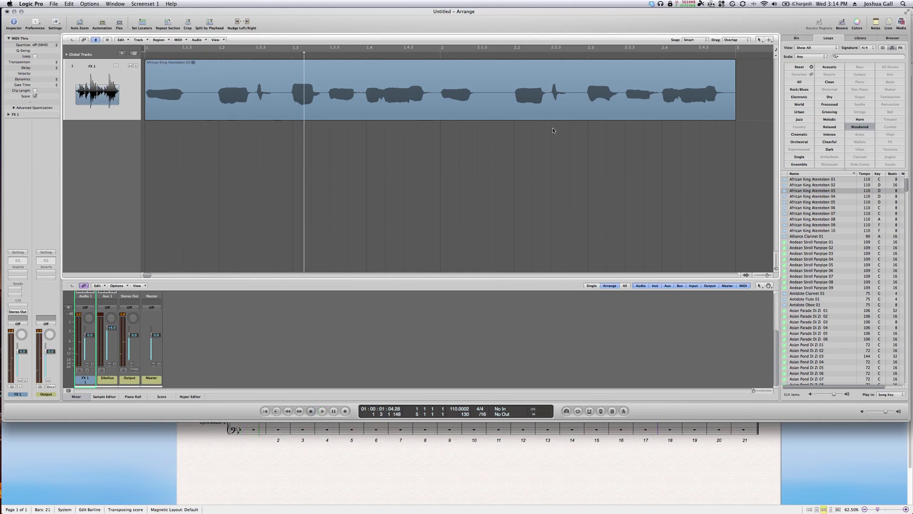
# Show Flex view for the woodwind loop and set the FX 1 track's flex mode to Polyphonic
pyautogui.click(496, 115)
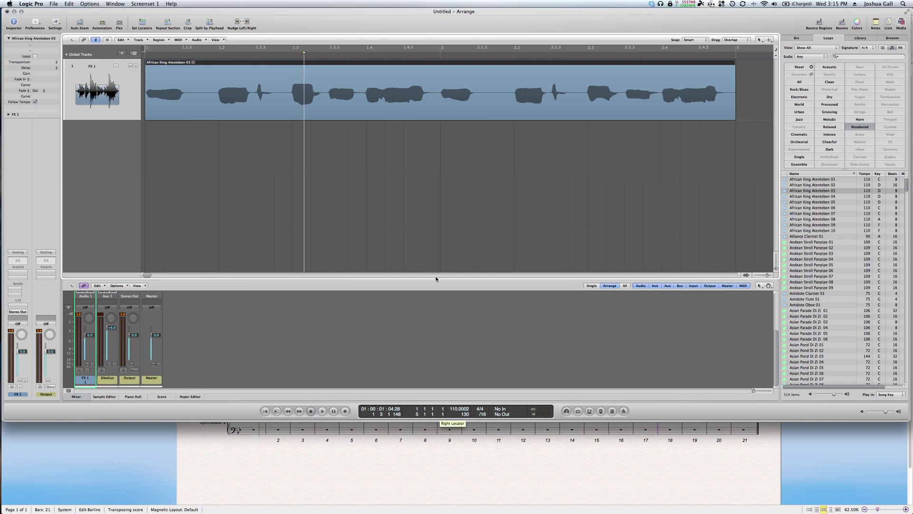
pyautogui.click(412, 185)
pyautogui.click(421, 107)
pyautogui.click(119, 24)
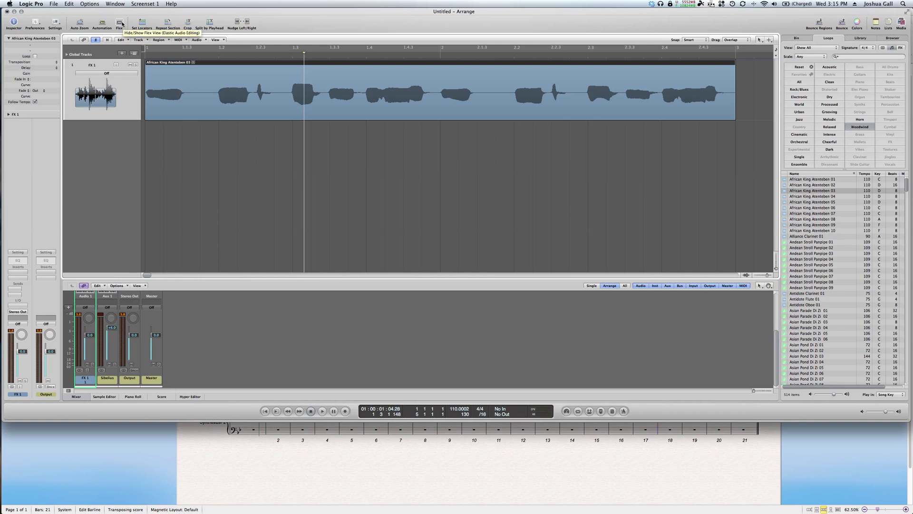
pyautogui.click(115, 74)
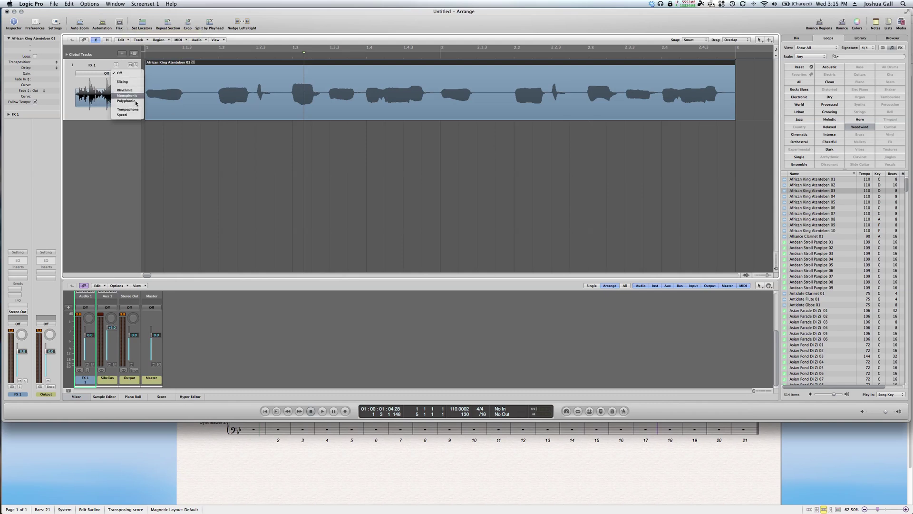
pyautogui.click(126, 101)
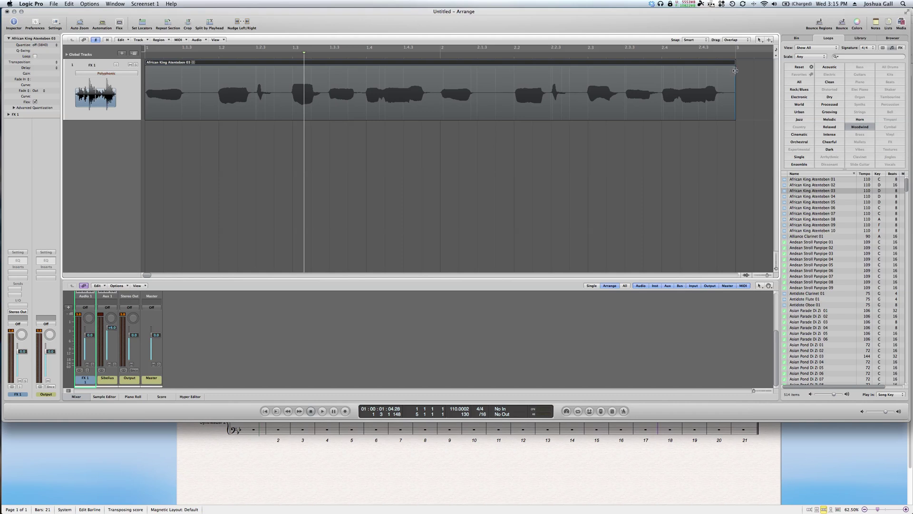
# Time-compress the loop so it ends at about beat 3 of bar 2, and play it back
pyautogui.moveTo(727, 70); pyautogui.dragTo(588, 73)
pyautogui.click(304, 49)
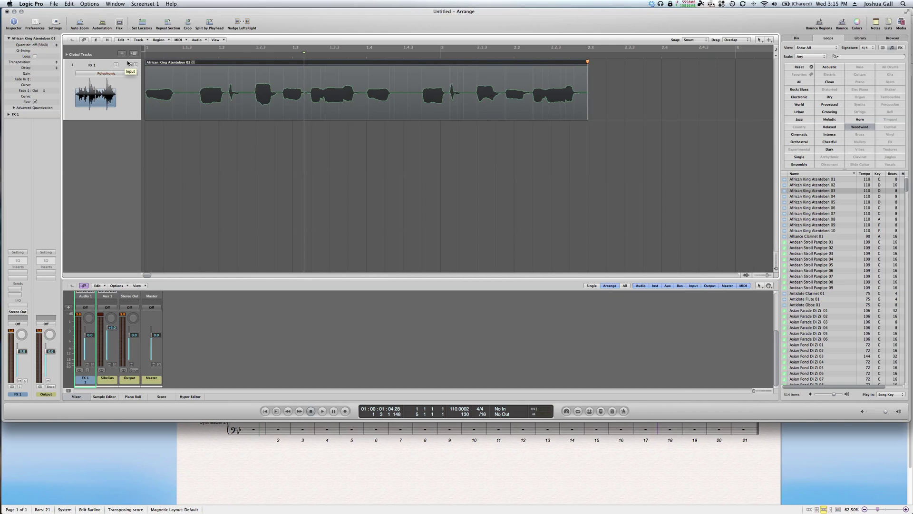
pyautogui.press('space')
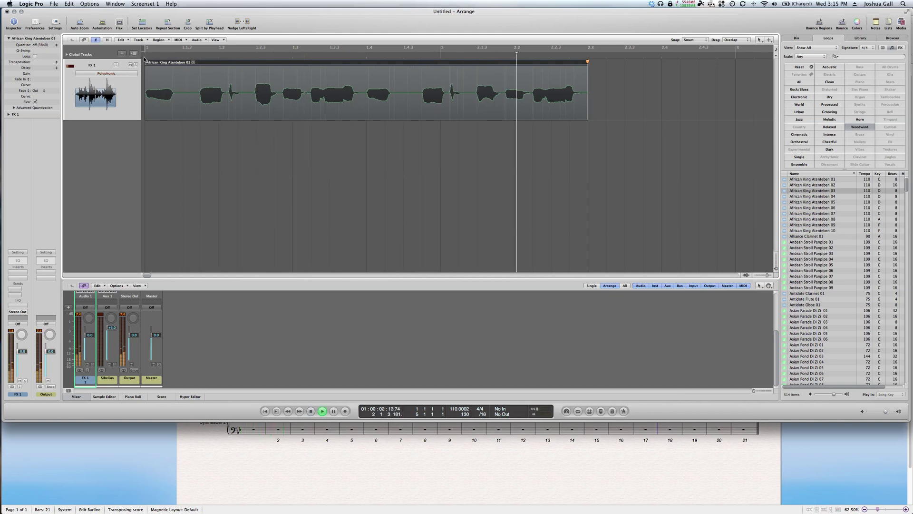
pyautogui.press('space')
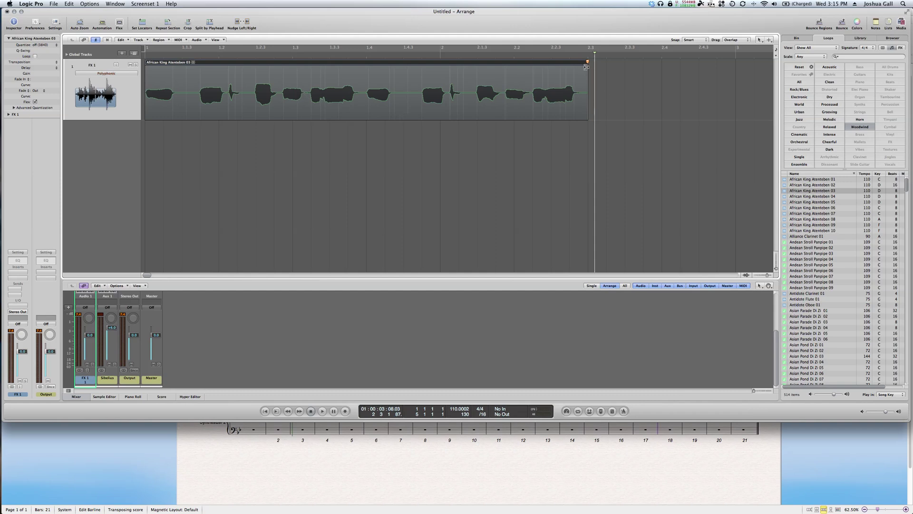
# Time-compress the loop further so it ends at bar 2, and play the faster version
pyautogui.moveTo(587, 67); pyautogui.dragTo(444, 70)
pyautogui.moveTo(443, 70); pyautogui.dragTo(440, 70)
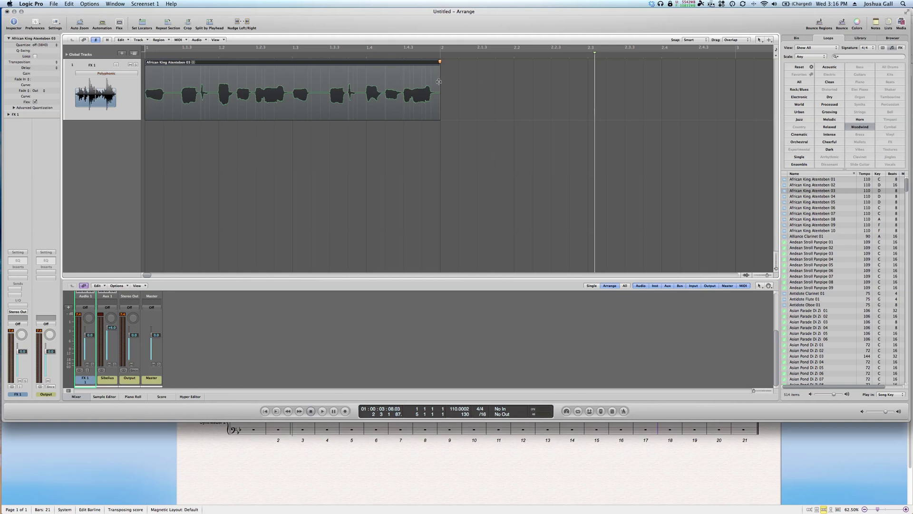
pyautogui.click(207, 56)
pyautogui.press('space')
pyautogui.press('space')
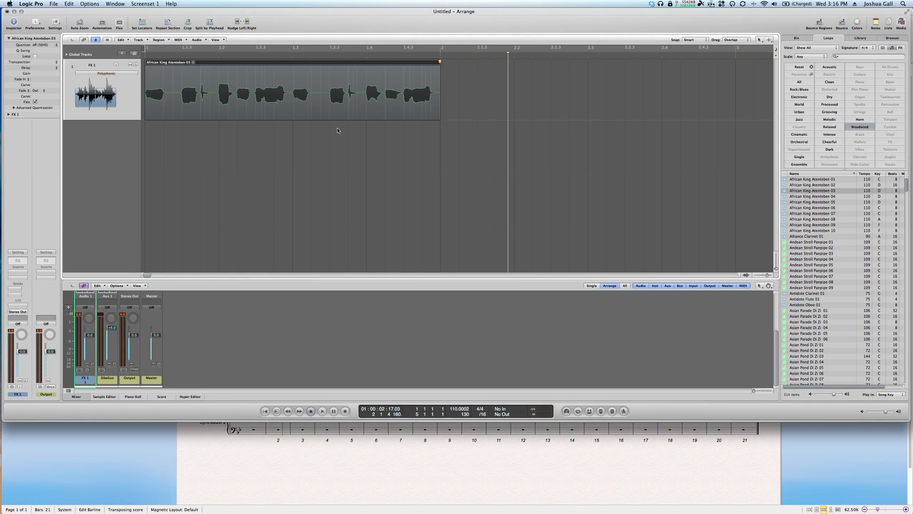
# Stretch the loop back out so it ends at bar 3, and deselect it
pyautogui.moveTo(537, 60); pyautogui.dragTo(736, 65)
pyautogui.click(681, 143)
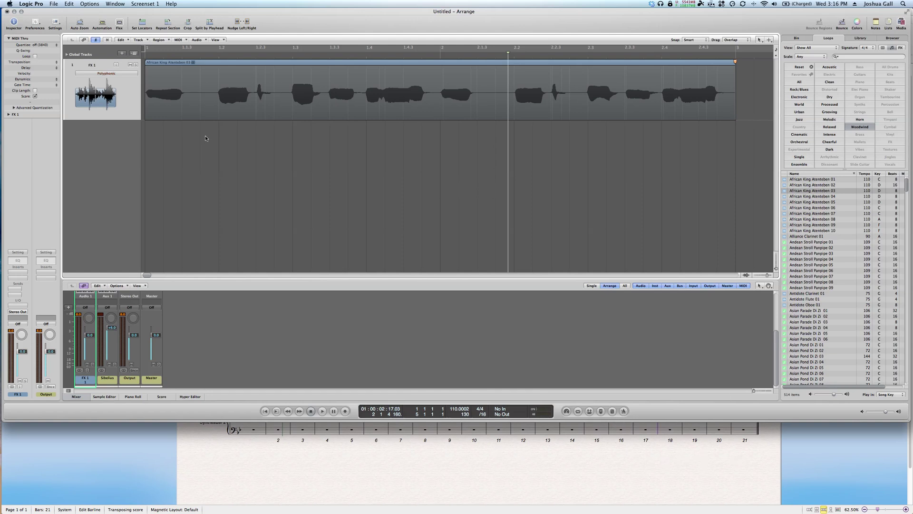
# Switch to Sibelius and close the Marching Template score
pyautogui.press('super+q')
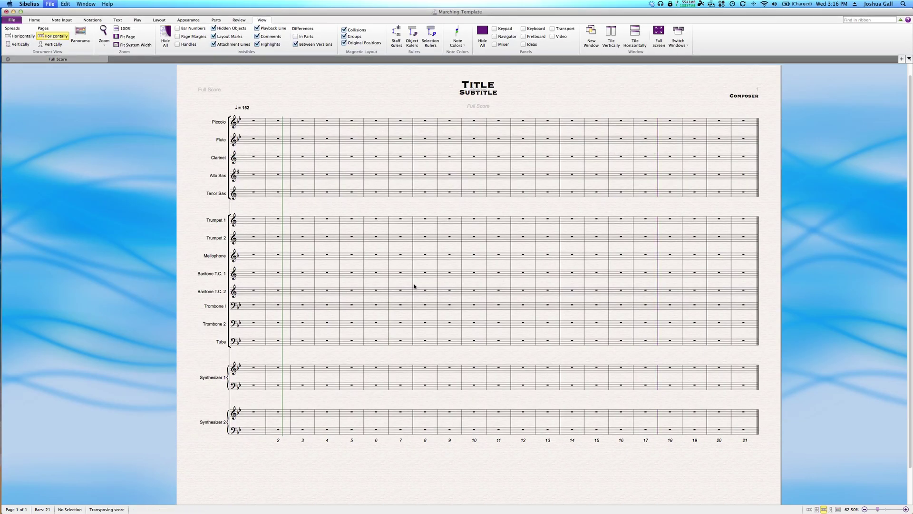
pyautogui.press('super+q')
pyautogui.click(469, 271)
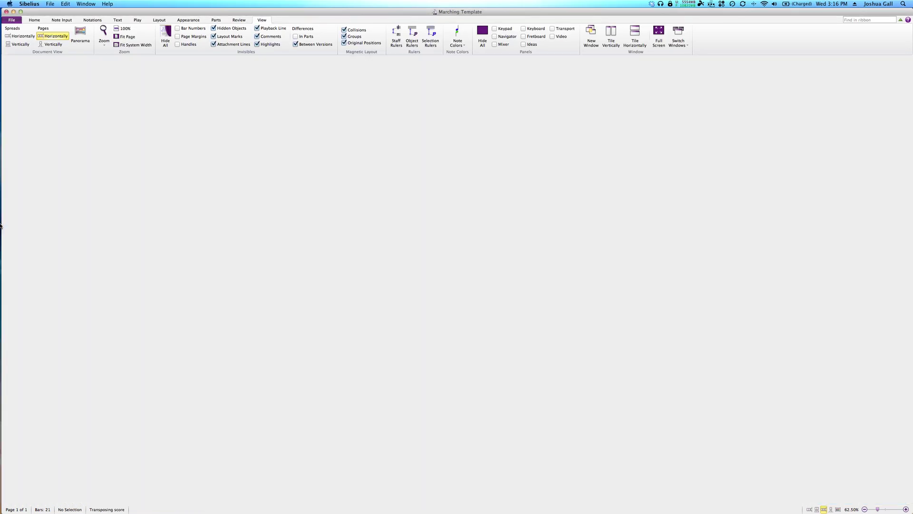
# Open Little Red Prologue (5/17/12).sib from the South Hagerstown folder within 2012 Marching in Finder
pyautogui.click(9, 117)
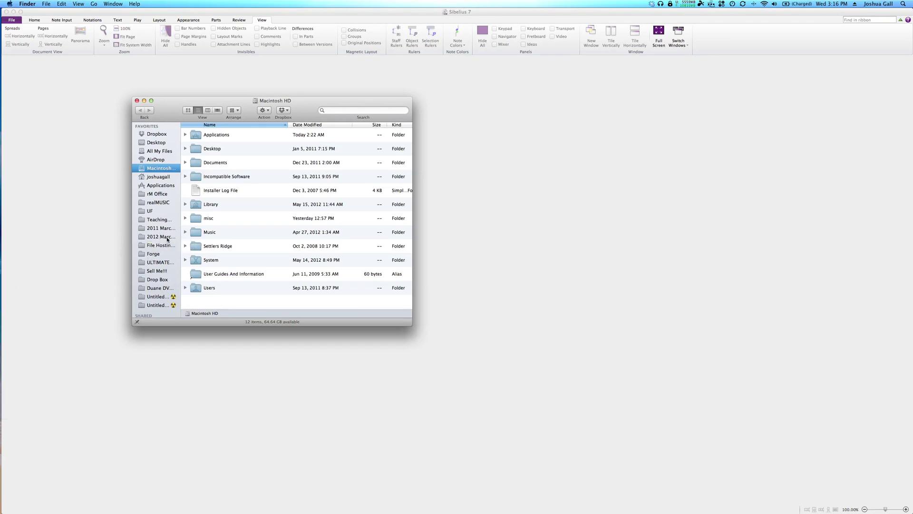
pyautogui.click(166, 237)
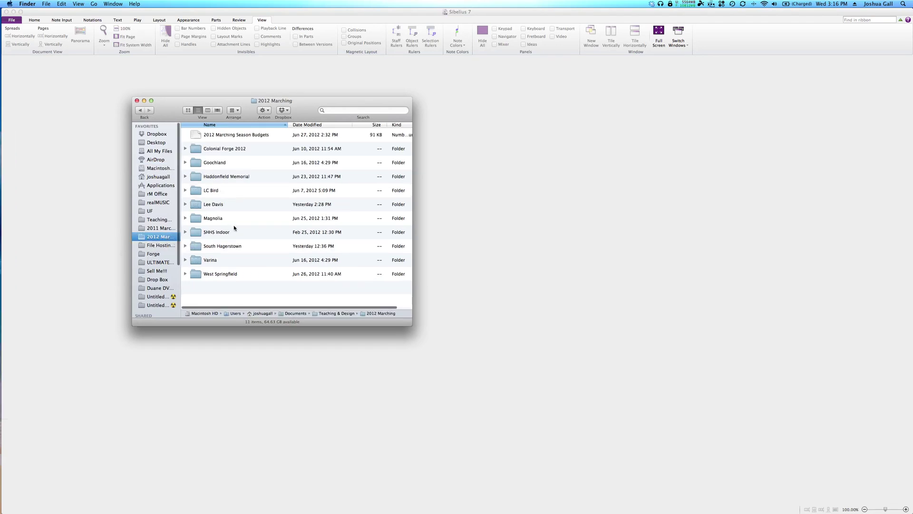
pyautogui.doubleClick(247, 246)
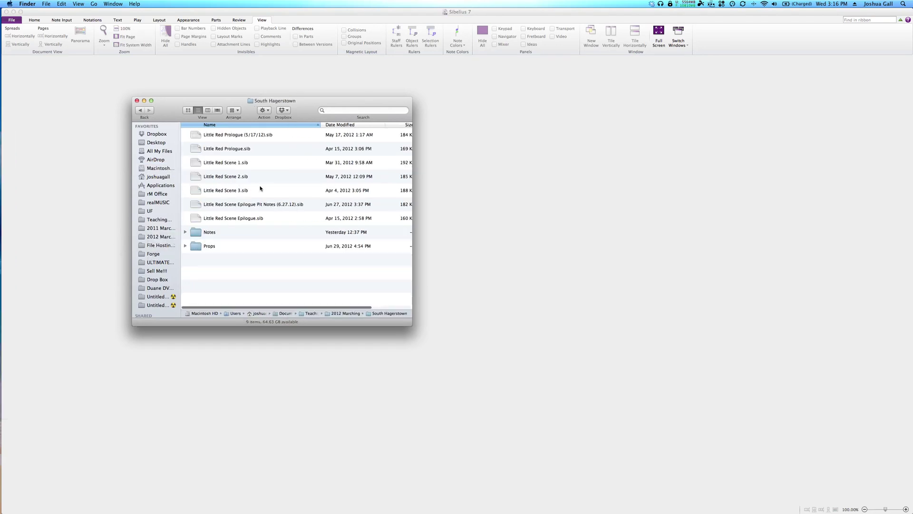
pyautogui.click(284, 137)
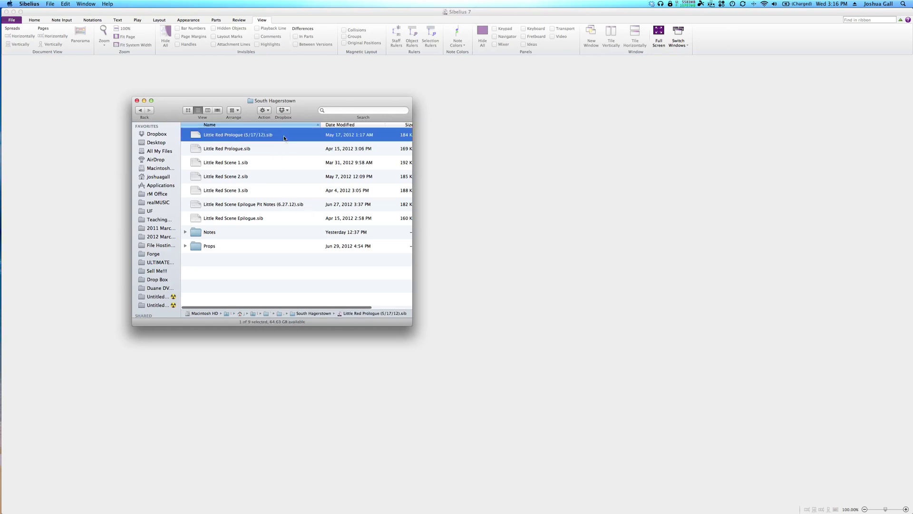
pyautogui.doubleClick(284, 138)
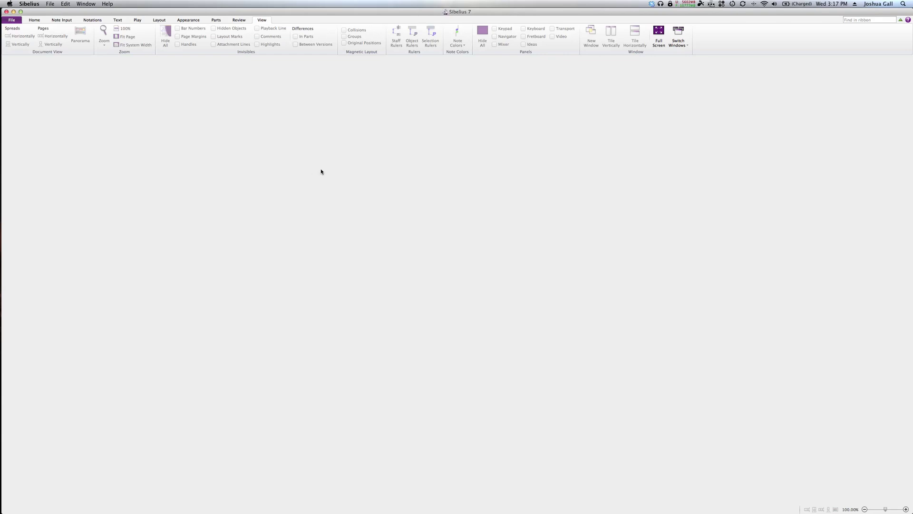
# Switch to Logic Pro and zoom the timeline out to show about 85 bars
pyautogui.press('super+Tab')
pyautogui.press('super+Tab')
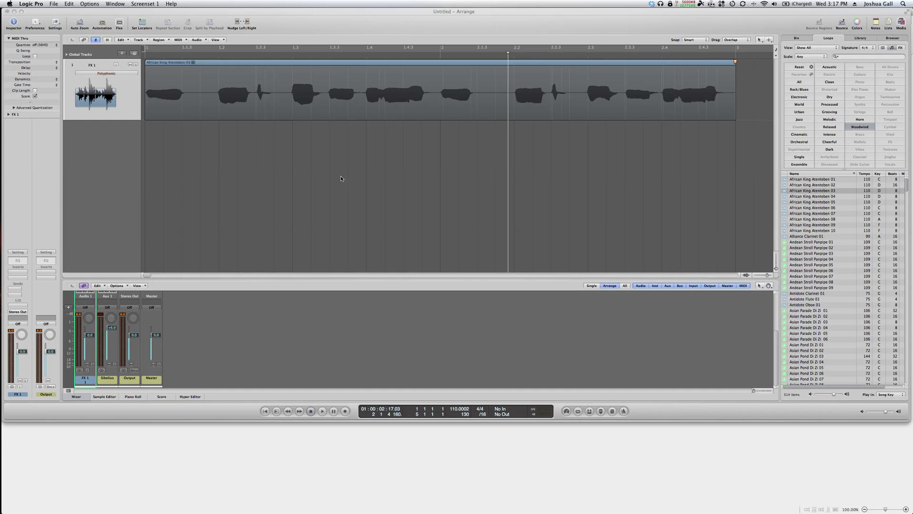
pyautogui.hotkey('ctrl', 'Left')
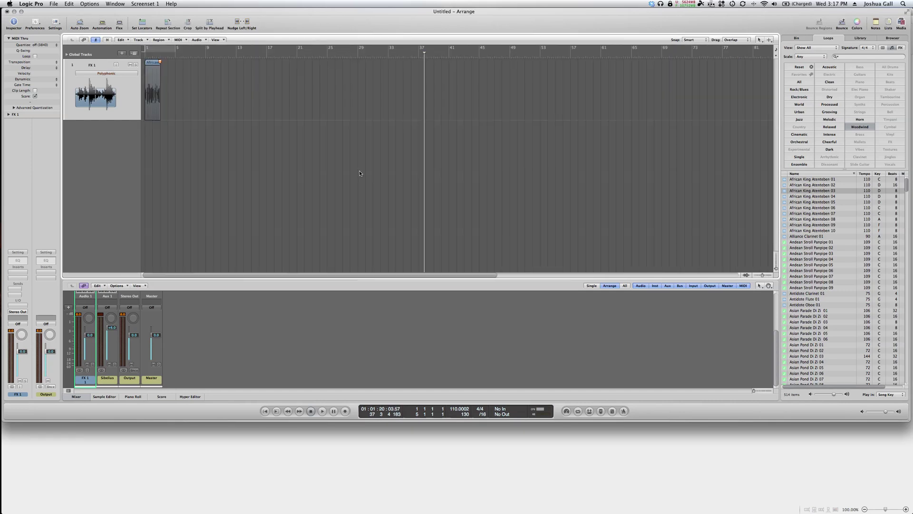
pyautogui.hotkey('ctrl', 'Left')
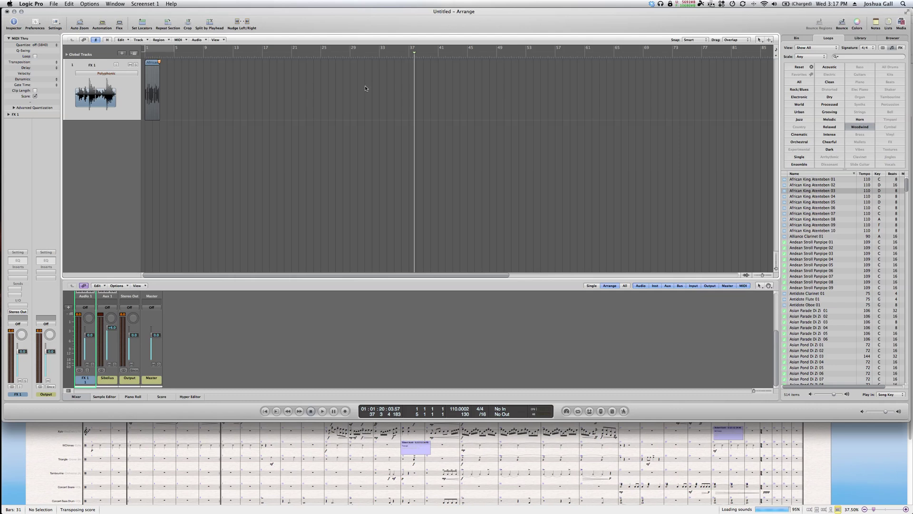
# Toggle Flex view for the FX 1 track and leave it hidden
pyautogui.press('super+f')
pyautogui.click(119, 74)
pyautogui.click(197, 73)
pyautogui.click(162, 89)
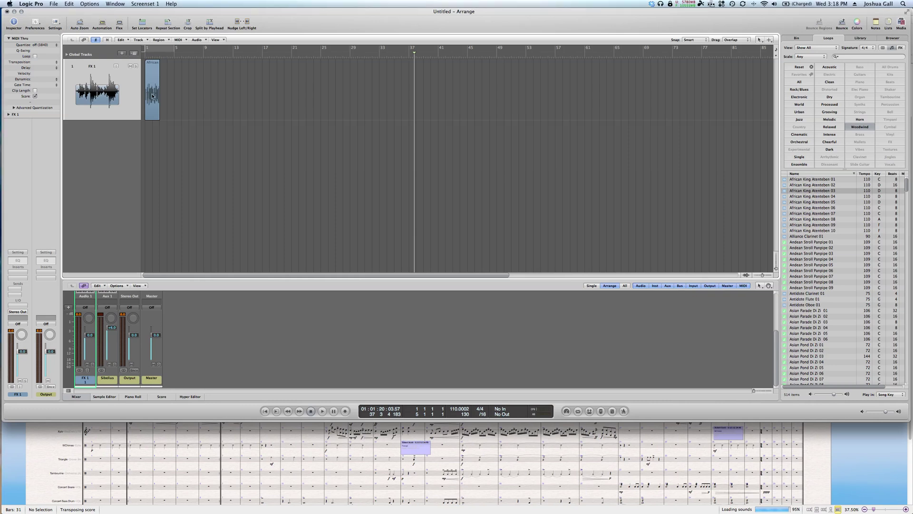
pyautogui.click(152, 96)
pyautogui.click(120, 23)
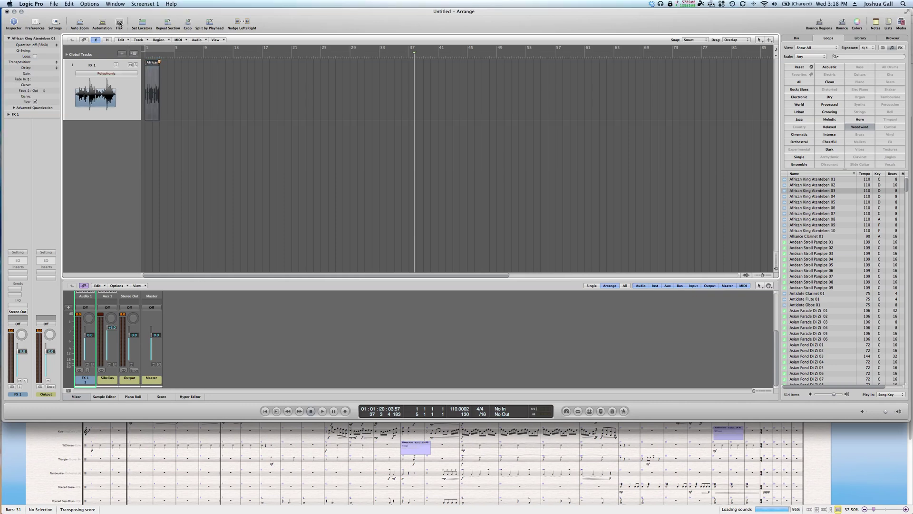
pyautogui.press('super+f')
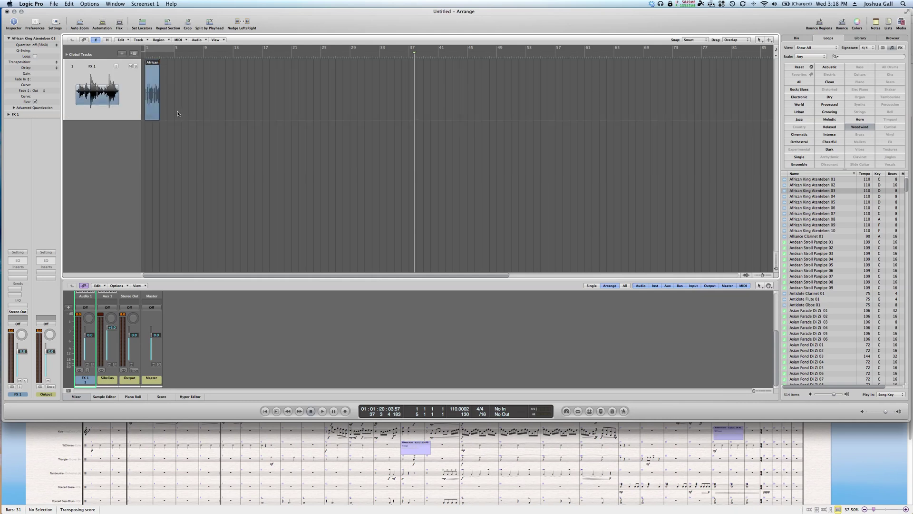
# Copy the woodwind loop and paste it on the FX 1 track at about bars 9, 24 and 41
pyautogui.click(177, 111)
pyautogui.click(155, 83)
pyautogui.click(208, 56)
pyautogui.press('super+v')
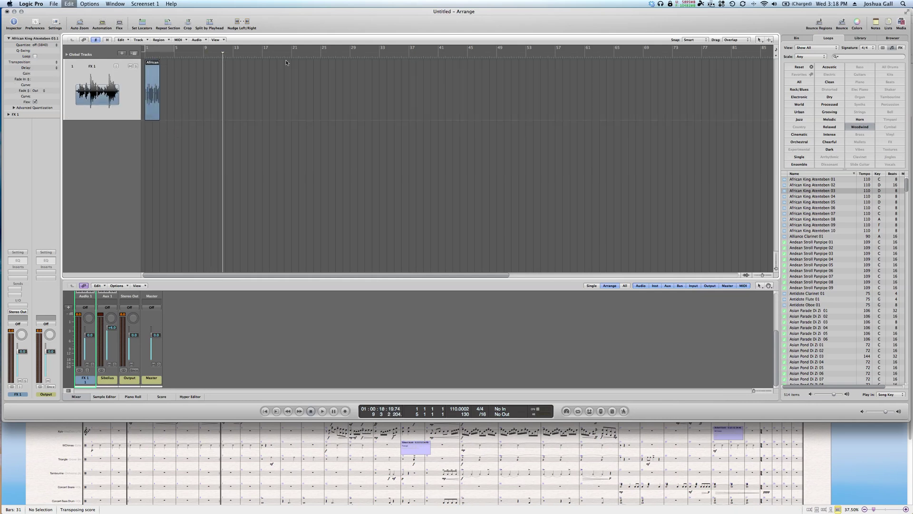
pyautogui.click(312, 53)
pyautogui.press('super+v')
pyautogui.click(437, 54)
pyautogui.press('super+v')
pyautogui.click(478, 153)
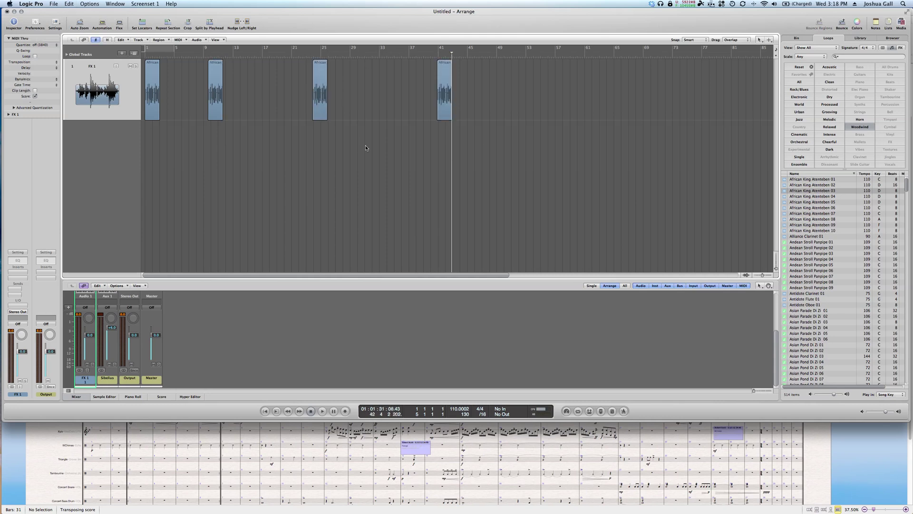
# Move the last pasted region so it starts at about bar 44
pyautogui.click(443, 106)
pyautogui.moveTo(443, 106); pyautogui.dragTo(466, 110)
pyautogui.click(462, 136)
# Select all four regions on the FX 1 track and lock their SMPTE position
pyautogui.moveTo(507, 138); pyautogui.dragTo(158, 98)
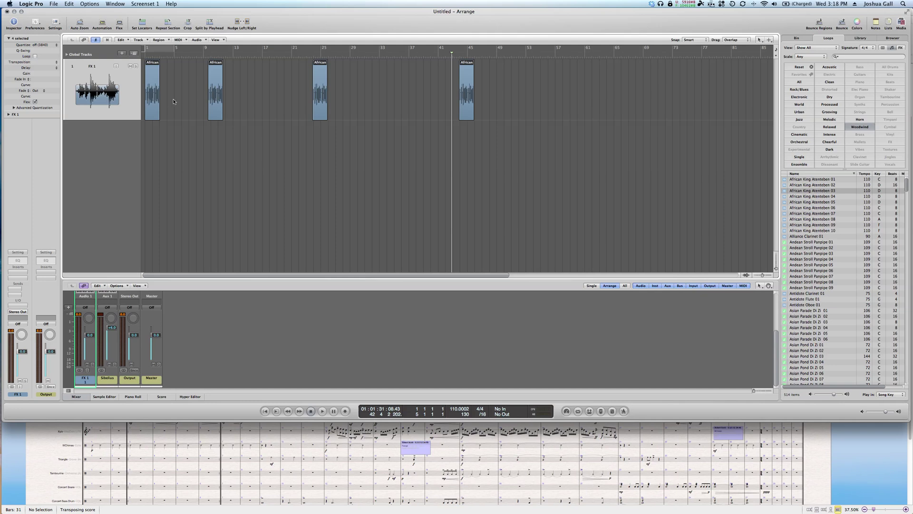
pyautogui.click(160, 40)
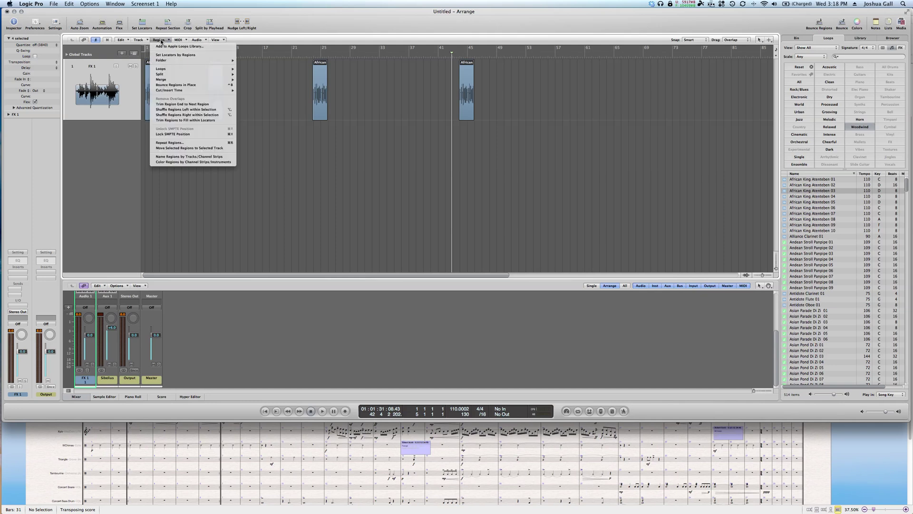
pyautogui.click(180, 139)
# Try to move the SMPTE-locked region at bar 24 to about bar 33
pyautogui.click(321, 136)
pyautogui.moveTo(320, 83); pyautogui.dragTo(387, 82)
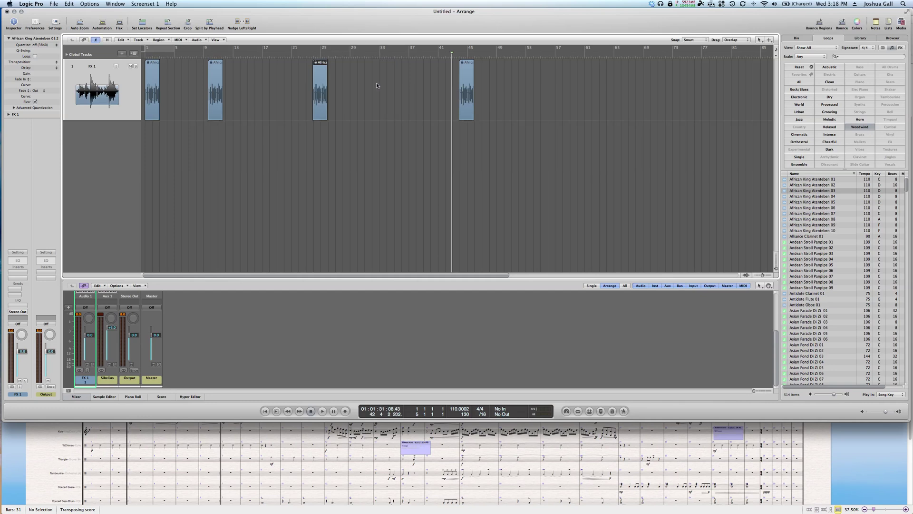
pyautogui.click(356, 98)
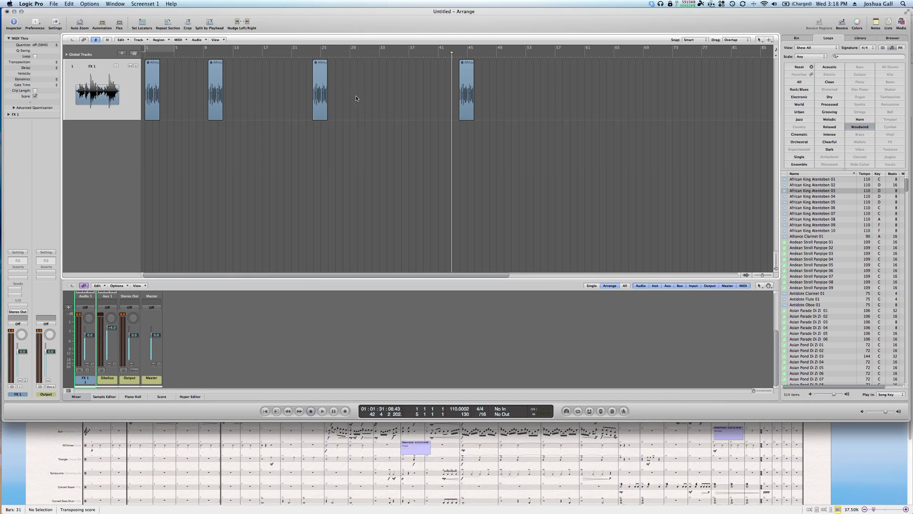
# Unlock the SMPTE position of the region at bar 24 and deselect it
pyautogui.click(316, 99)
pyautogui.click(161, 41)
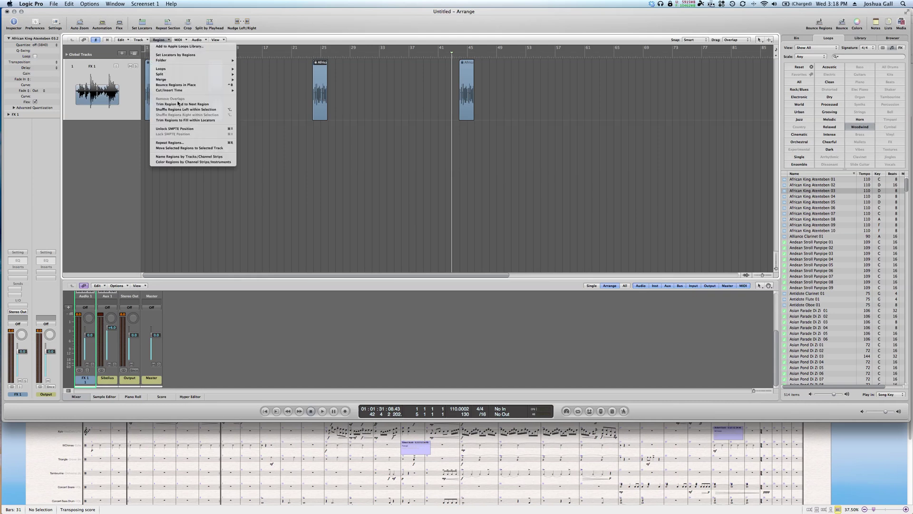
pyautogui.click(196, 129)
pyautogui.click(333, 124)
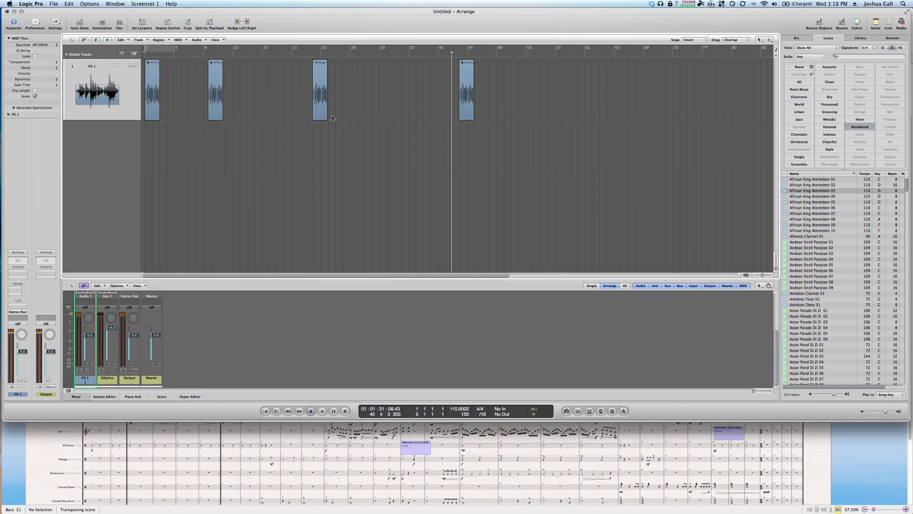
# Lock the SMPTE position of the unlocked region at about bar 24 on the FX 1 track
pyautogui.click(323, 105)
pyautogui.click(247, 22)
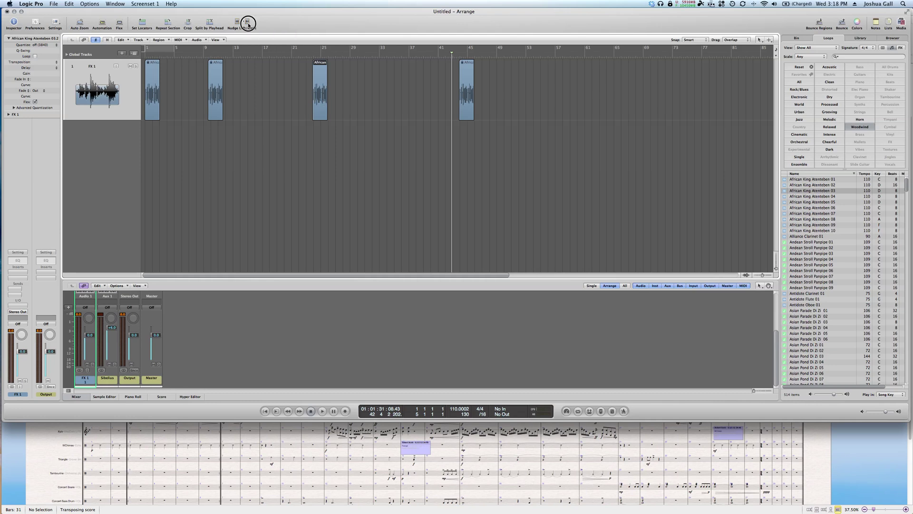
pyautogui.click(248, 25)
pyautogui.click(320, 108)
pyautogui.click(159, 40)
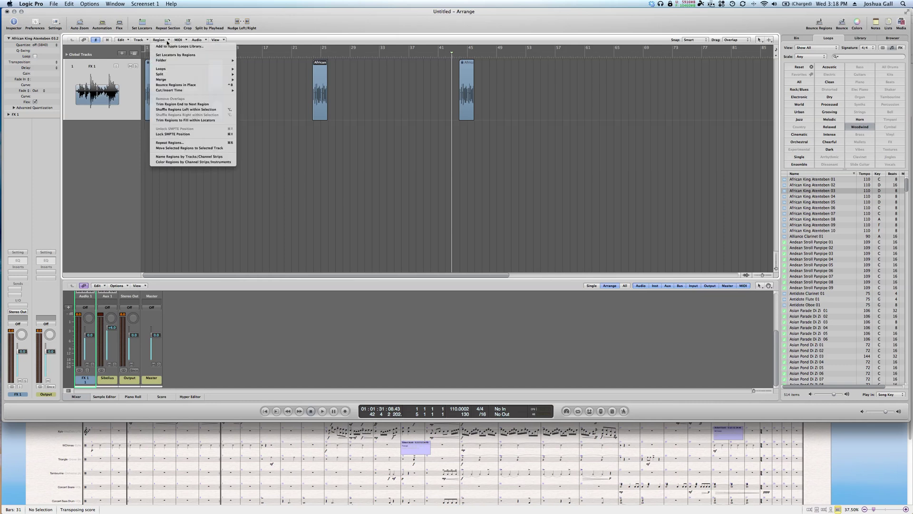
pyautogui.click(192, 134)
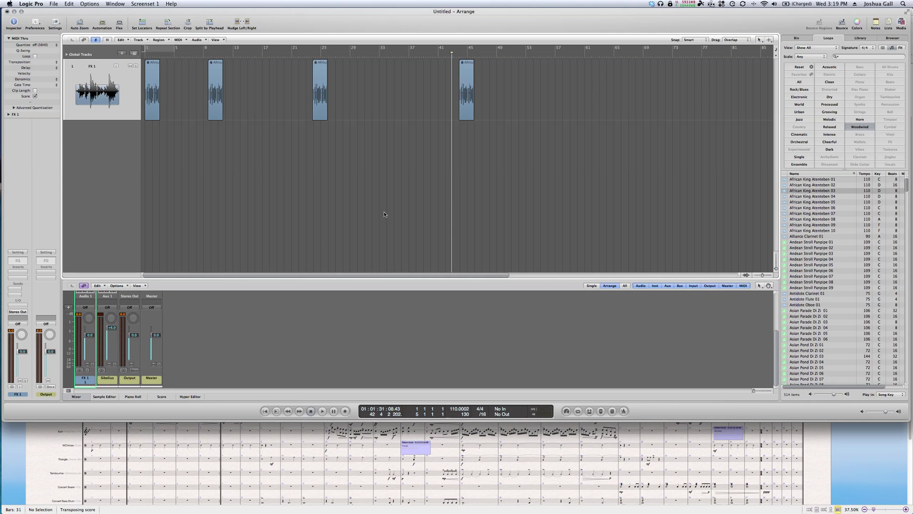
# Play the Logic arrangement, then play the Sibelius score from the barline at the end of bar 6 and return to Logic Pro
pyautogui.click(321, 411)
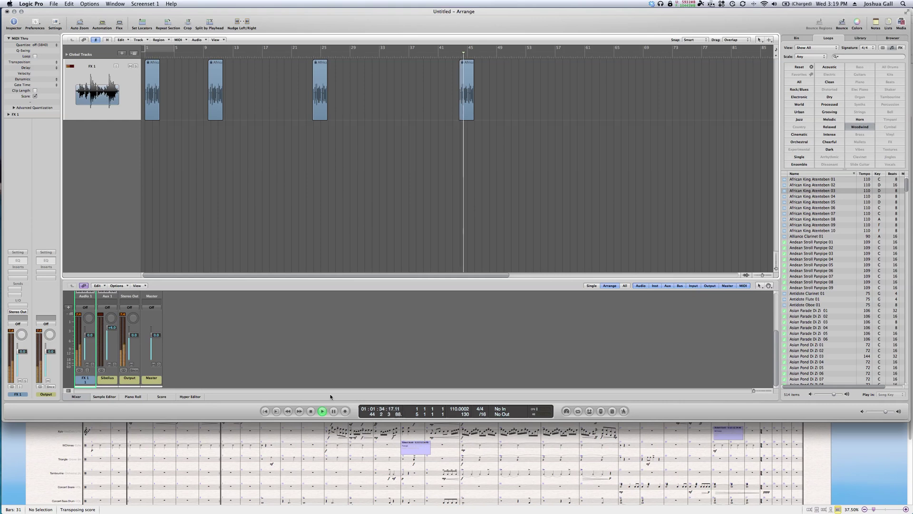
pyautogui.click(843, 467)
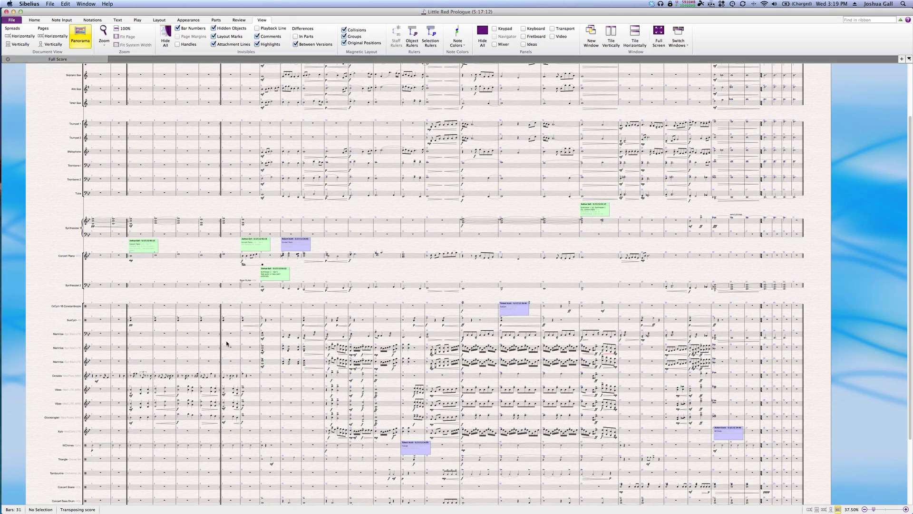
pyautogui.click(221, 343)
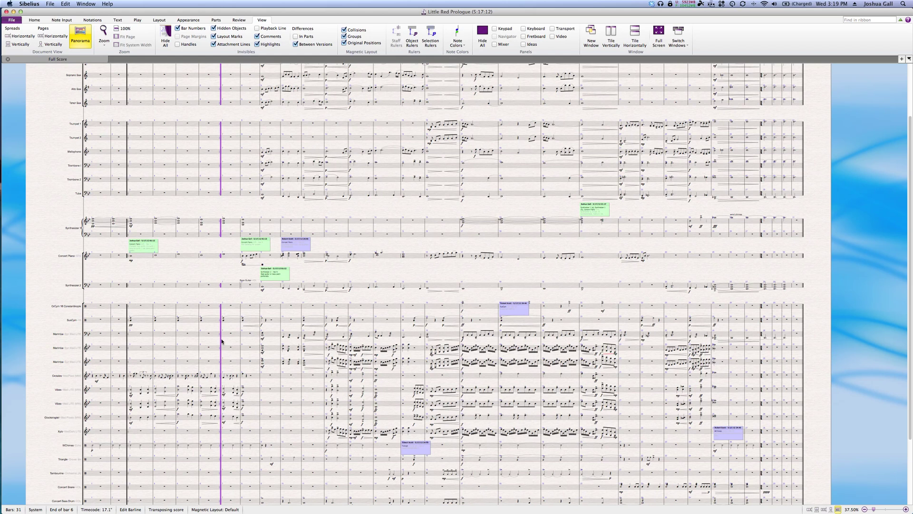
pyautogui.press('space')
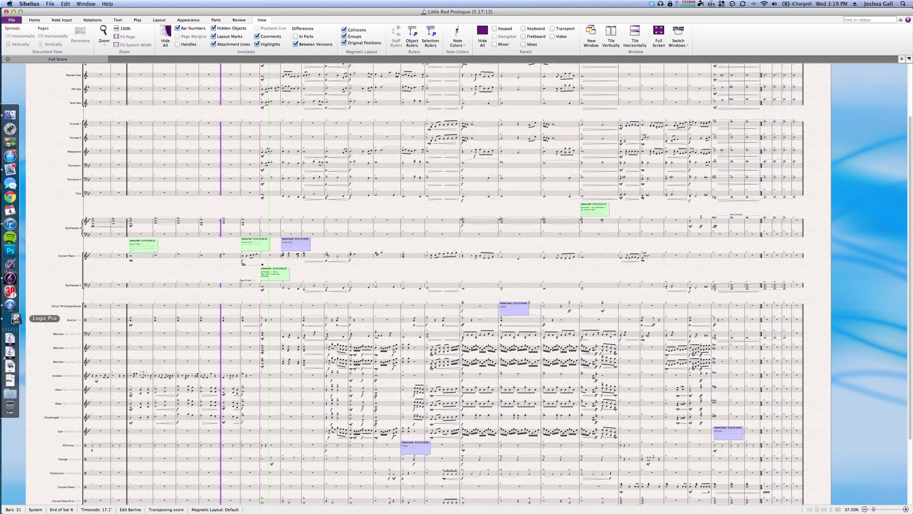
pyautogui.click(10, 319)
pyautogui.click(503, 166)
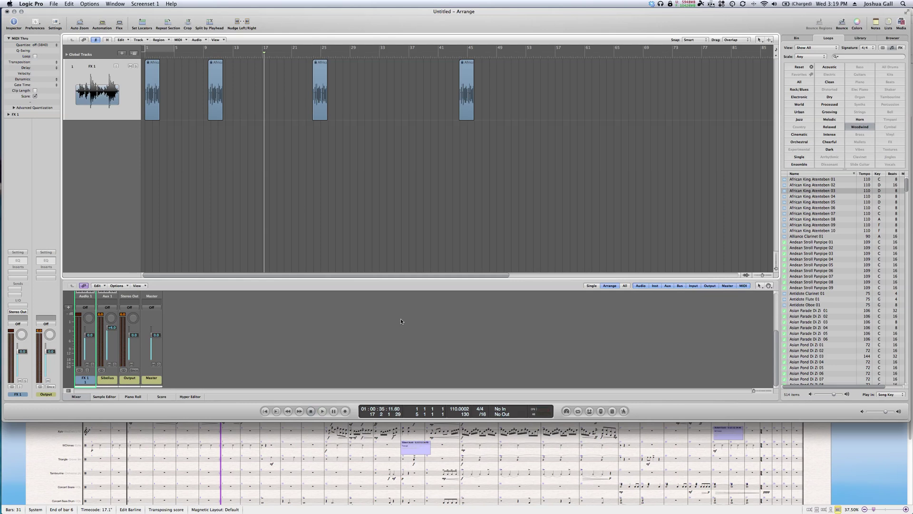
# Play the Sibelius score from the end of bar 6 again, stop it in Logic Pro and lower the Sibelius channel's volume
pyautogui.press('super+Tab')
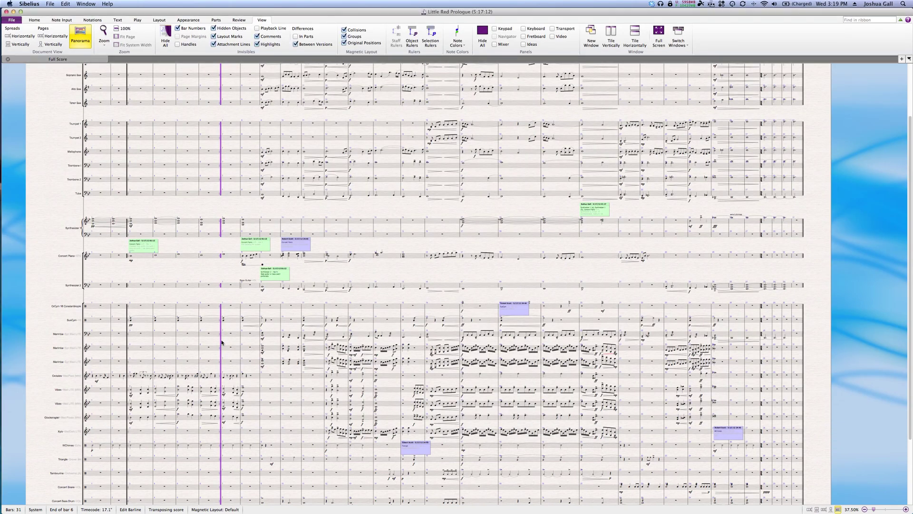
pyautogui.press('Escape')
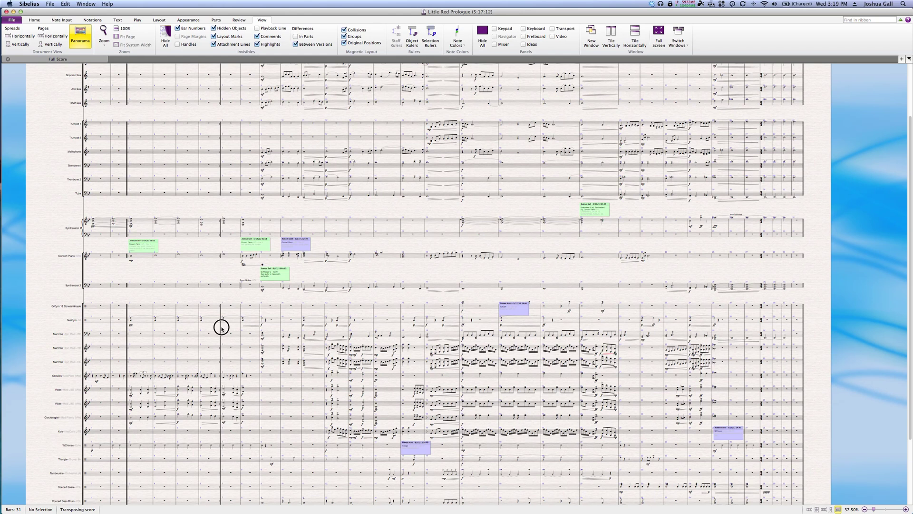
pyautogui.click(222, 330)
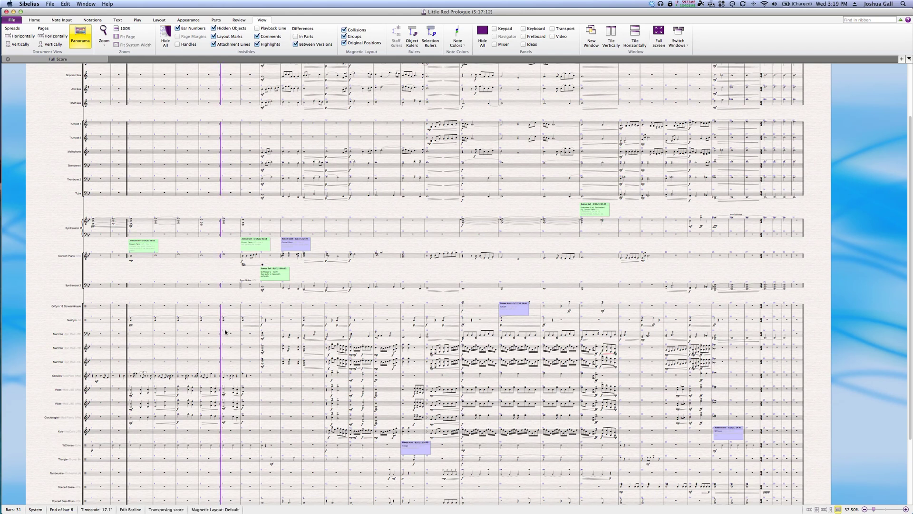
pyautogui.press('super+Tab')
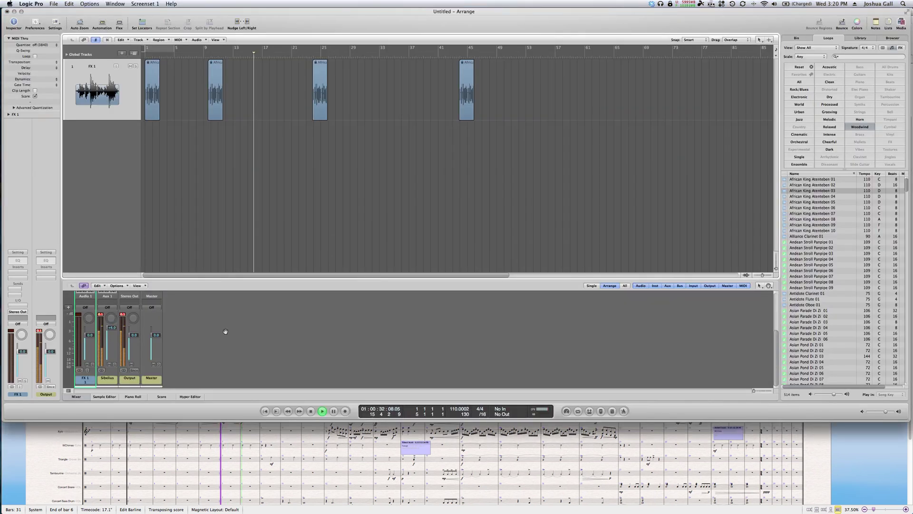
pyautogui.click(271, 227)
pyautogui.press('space')
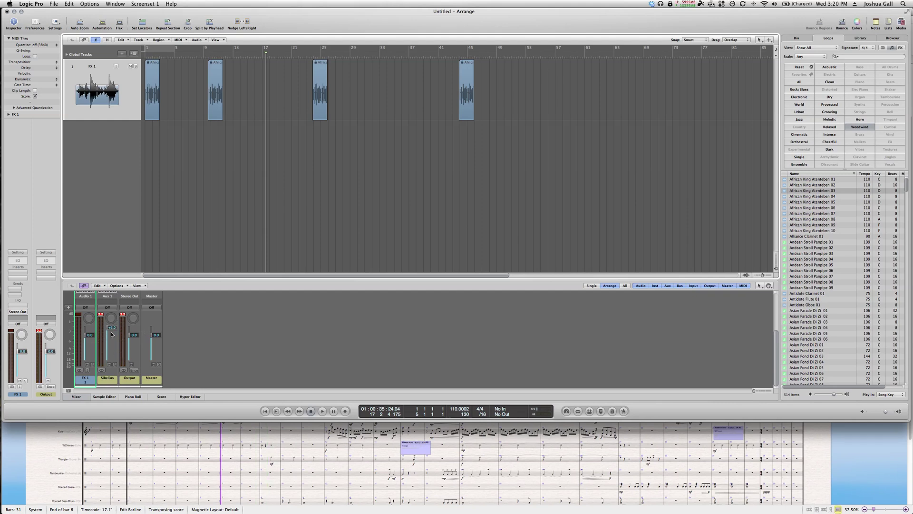
pyautogui.moveTo(113, 332); pyautogui.dragTo(113, 341)
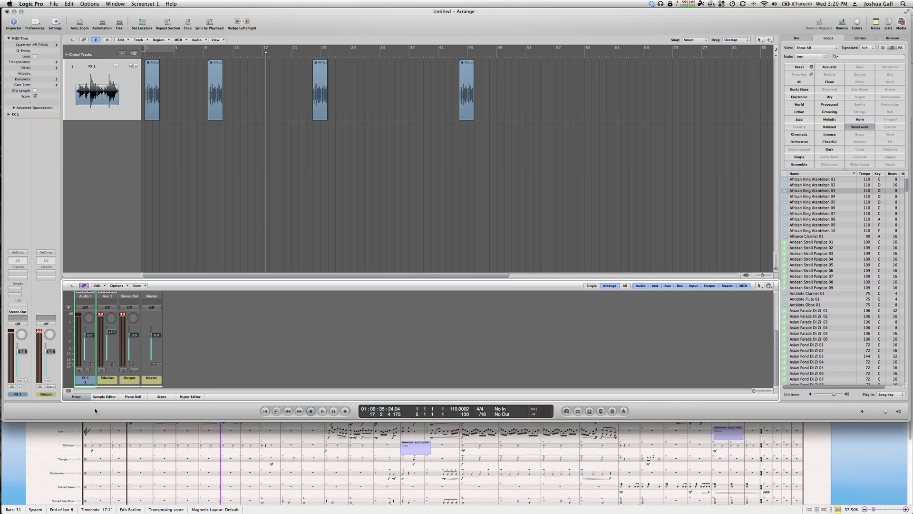
# Switch to Sibelius, clear the barline selection and open the audio export options
pyautogui.click(55, 452)
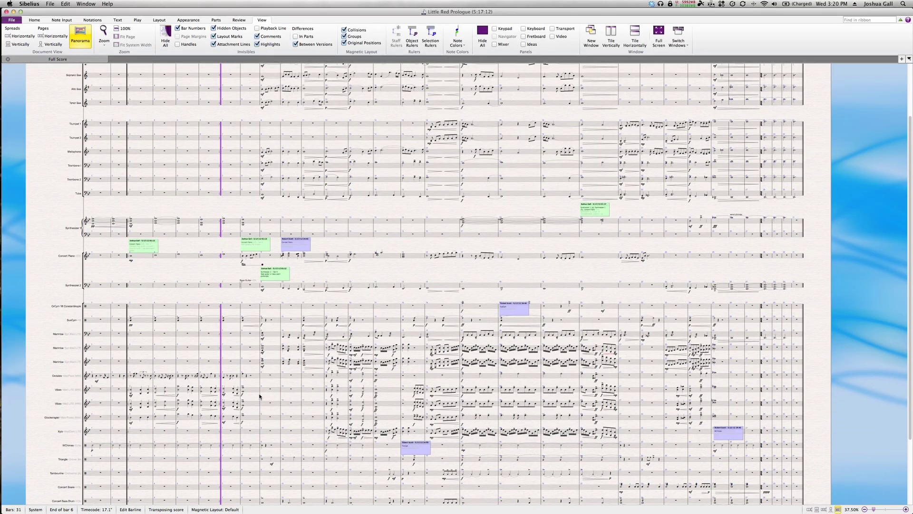
pyautogui.press('Escape')
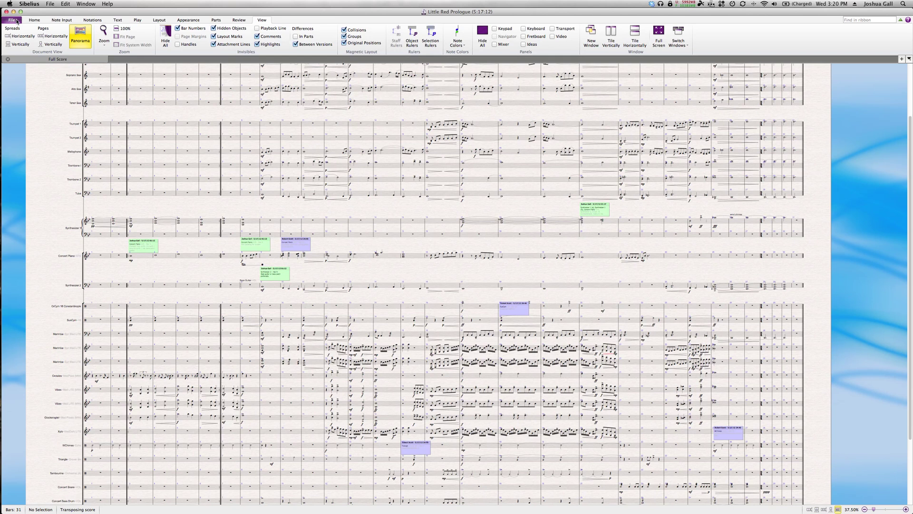
pyautogui.click(17, 21)
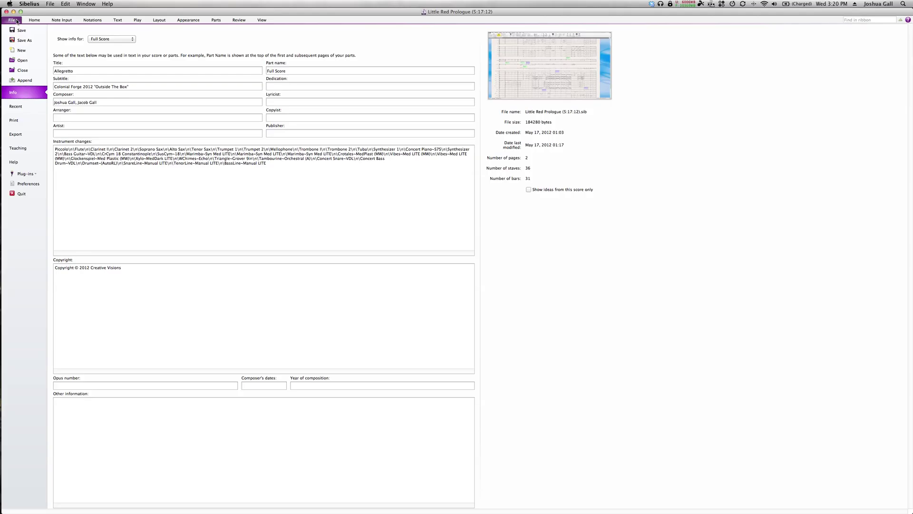
pyautogui.click(15, 133)
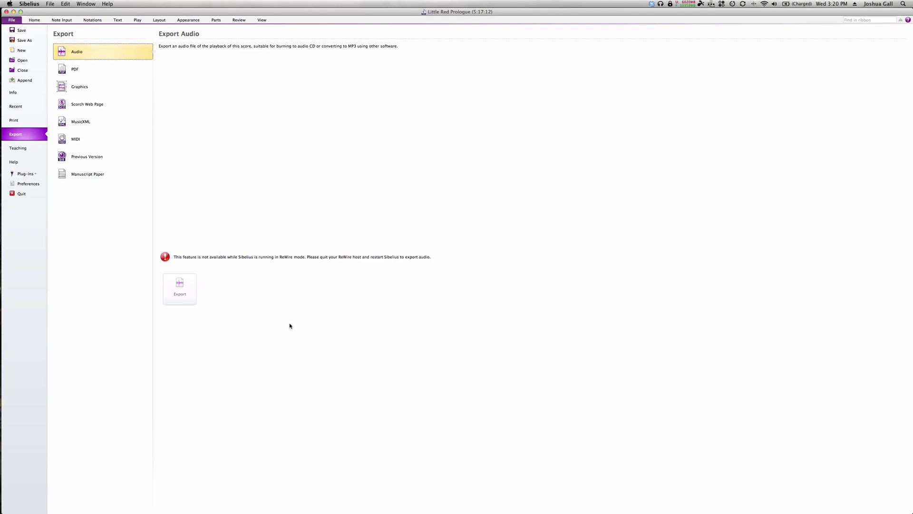
# Switch to Logic Pro and enlarge the mixer area to show the full channel strips
pyautogui.press('super+Tab')
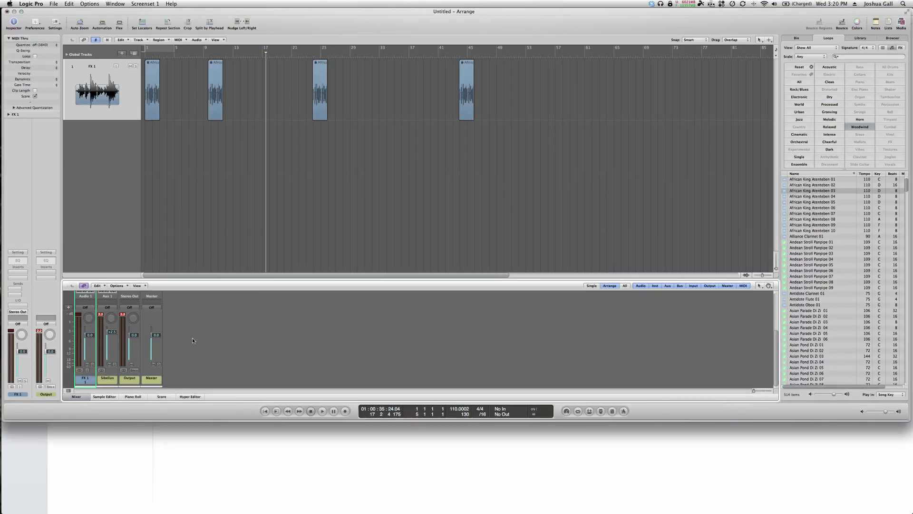
pyautogui.moveTo(179, 280); pyautogui.dragTo(172, 202)
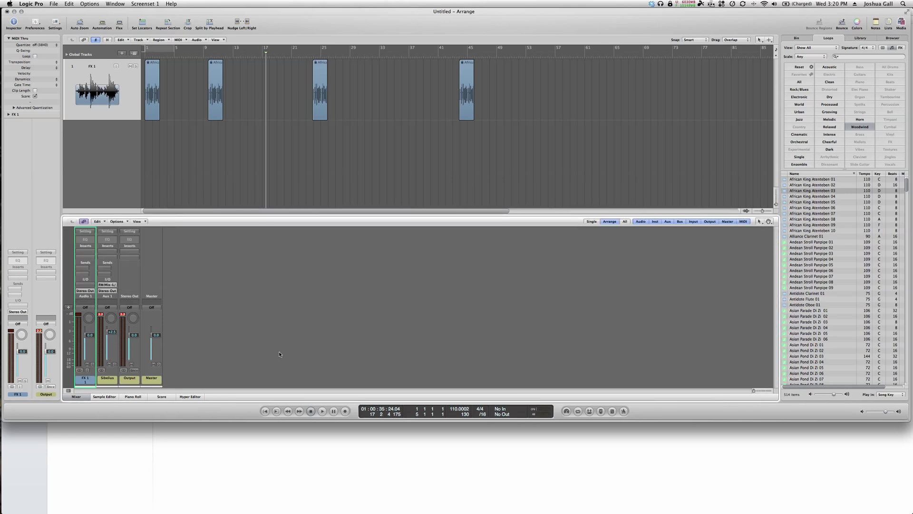
# Import Audio Recording.mp3 from the Desktop folder in Finder into Logic Pro on a new track, starting at bar 1
pyautogui.click(9, 115)
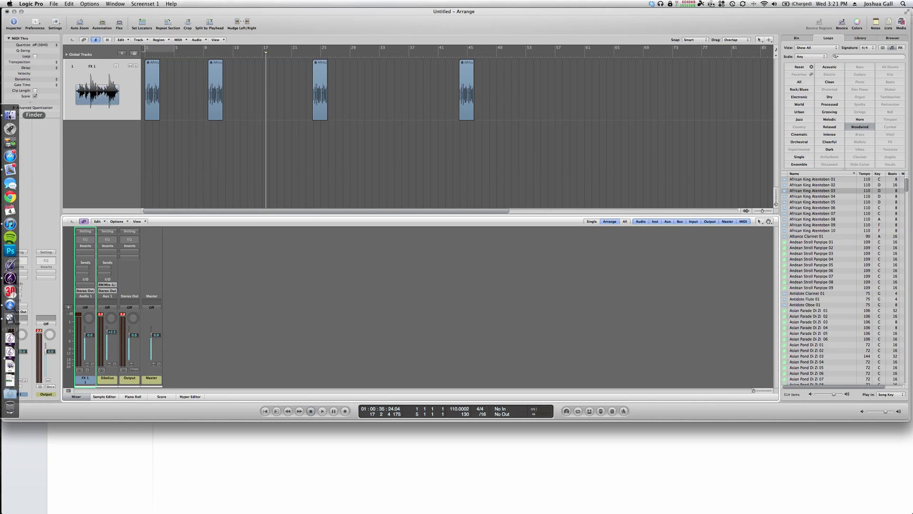
pyautogui.moveTo(167, 109); pyautogui.dragTo(307, 123)
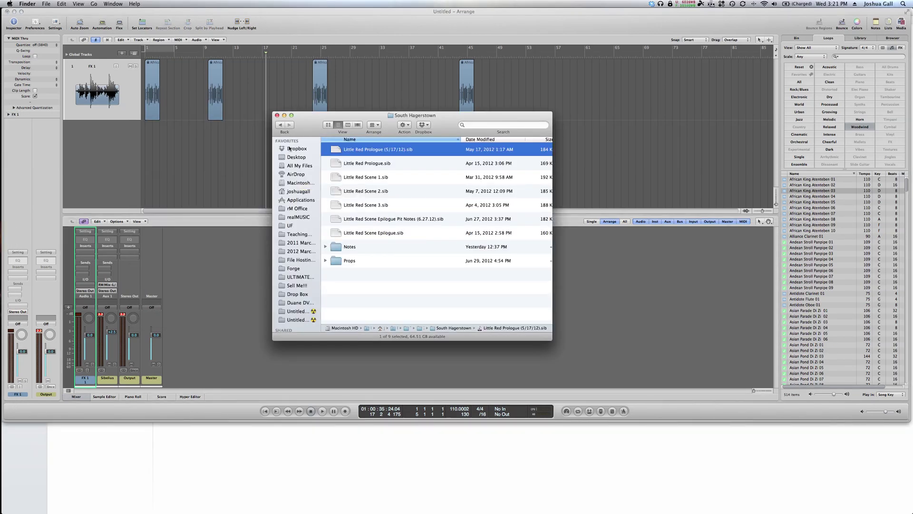
pyautogui.click(283, 126)
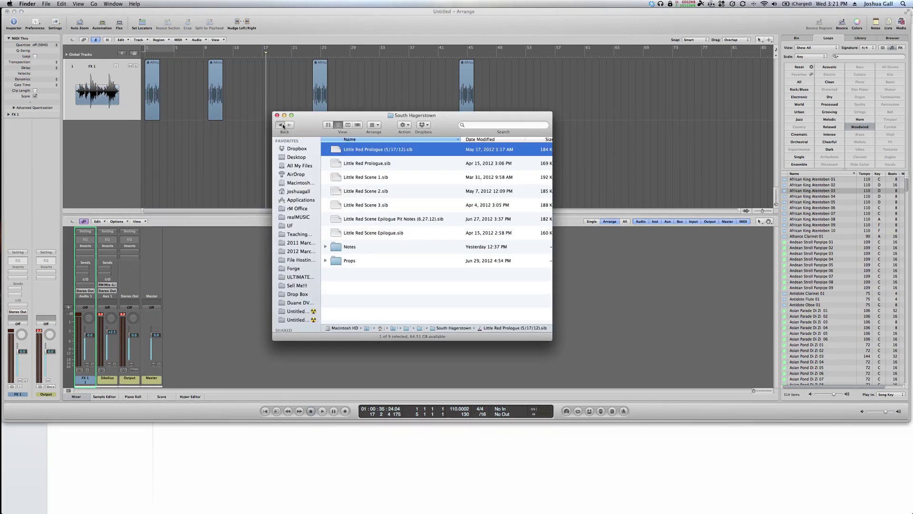
pyautogui.click(295, 156)
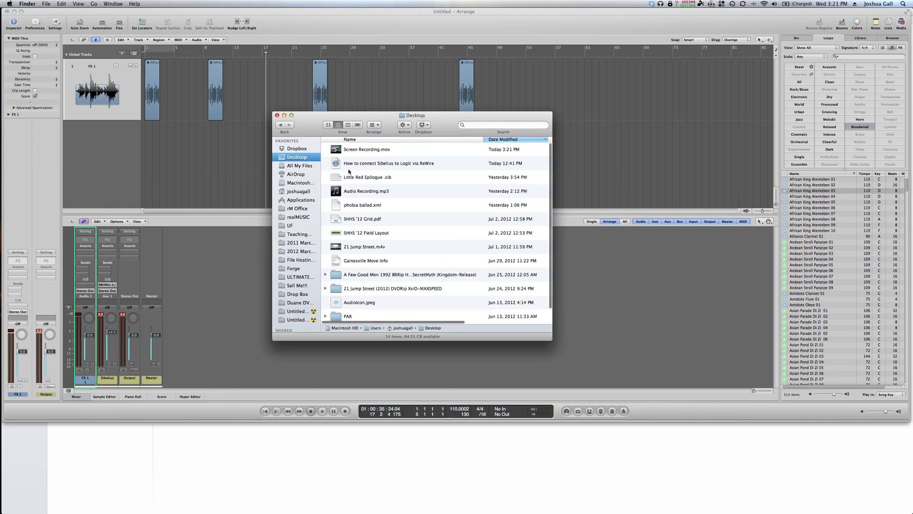
pyautogui.moveTo(335, 192); pyautogui.dragTo(300, 90)
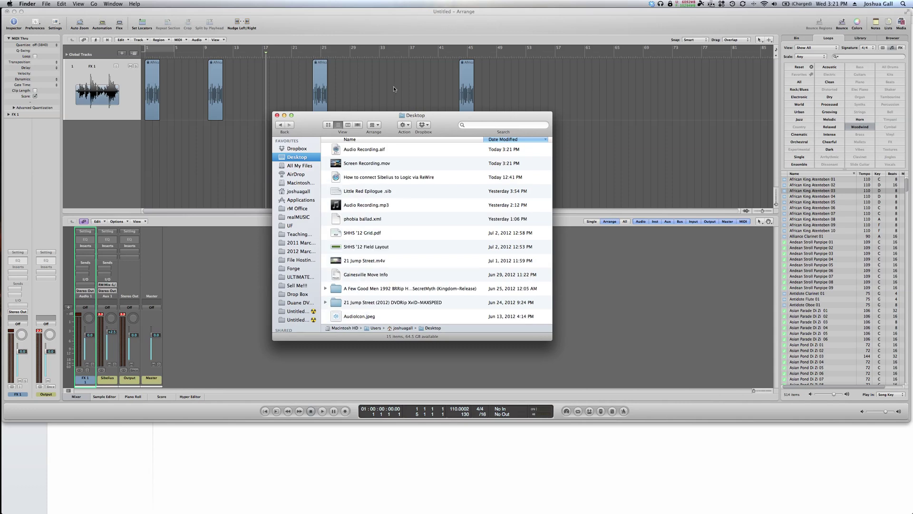
pyautogui.click(233, 135)
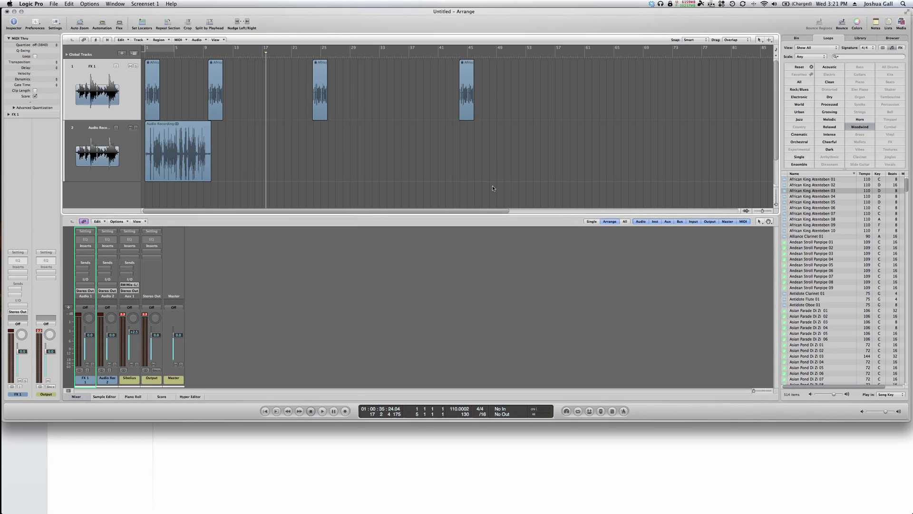
# Select all regions on both tracks, review the bounce settings for Output 1-2 and cancel without bouncing
pyautogui.moveTo(521, 186); pyautogui.dragTo(153, 87)
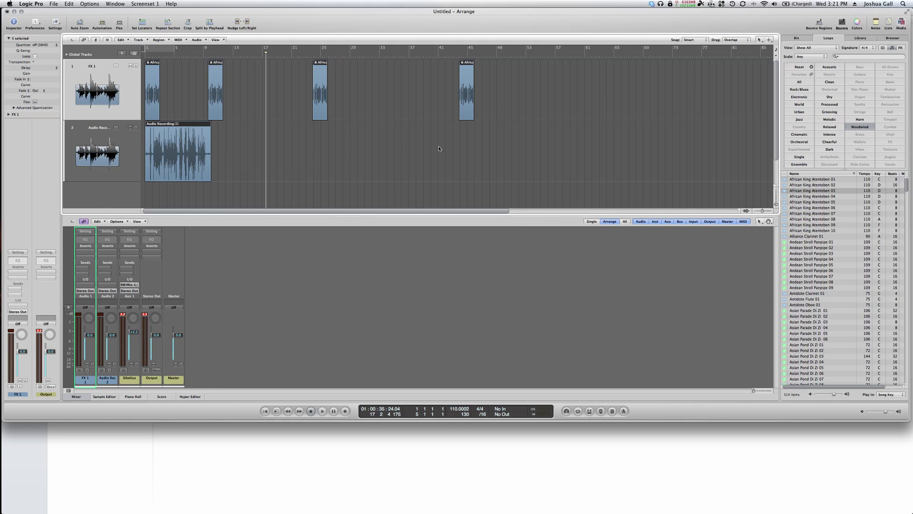
pyautogui.press('super+b')
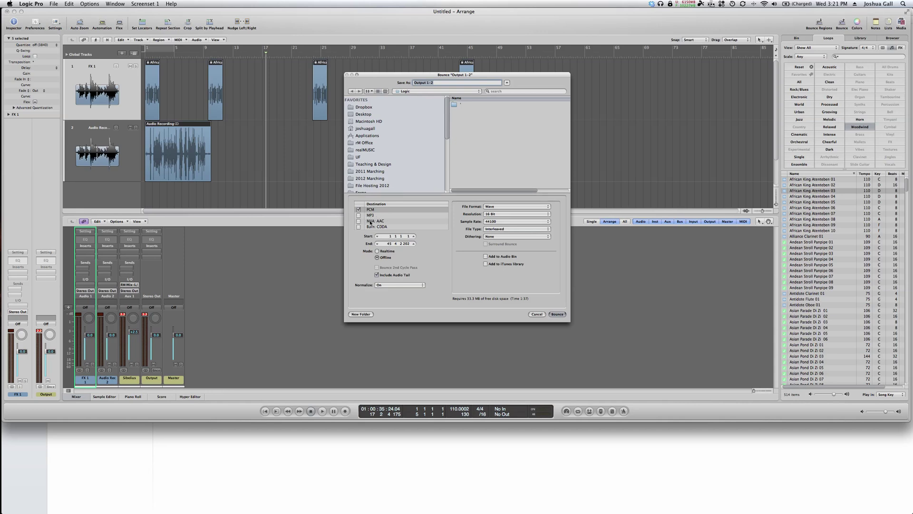
pyautogui.click(537, 314)
# Quit Logic Pro, close the Desktop Finder window and quit Sibelius to end the ReWire session
pyautogui.press('super+q')
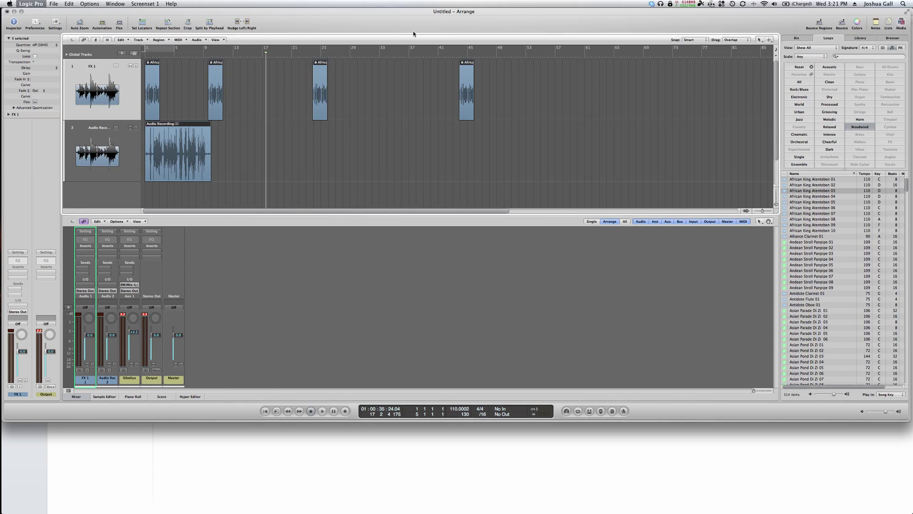
pyautogui.click(418, 163)
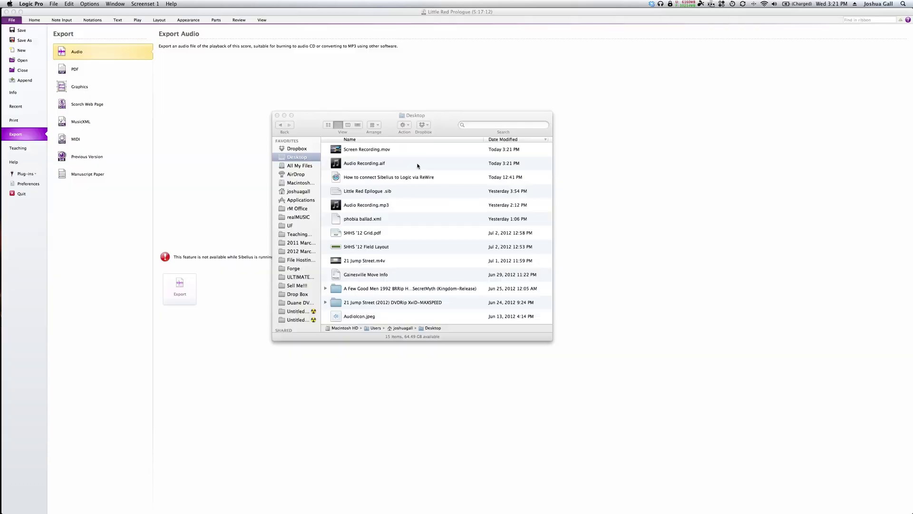
pyautogui.click(452, 126)
pyautogui.press('super+w')
pyautogui.click(520, 12)
pyautogui.press('super+q')
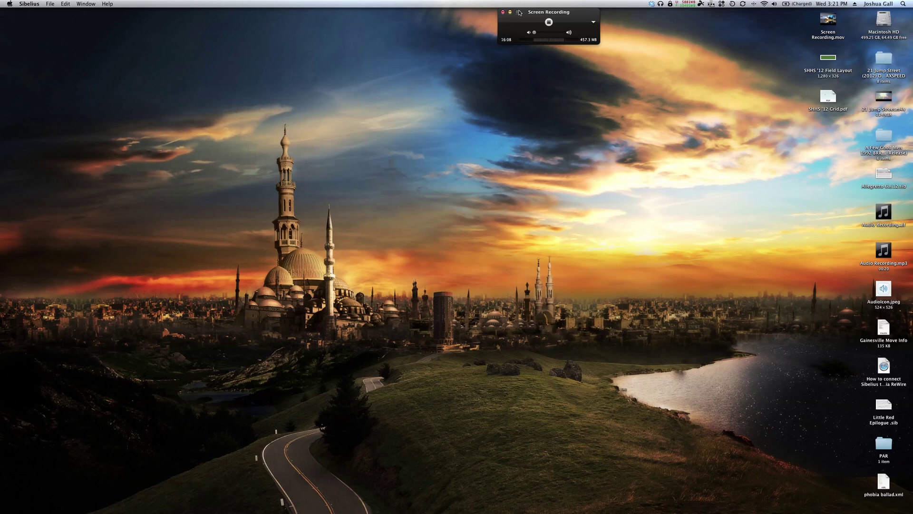
pyautogui.press('super+Tab')
pyautogui.press('super+Tab')
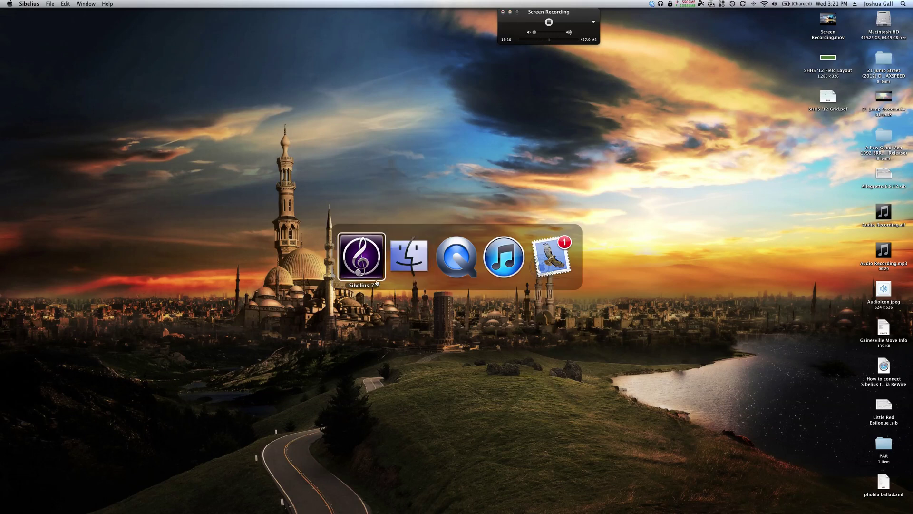